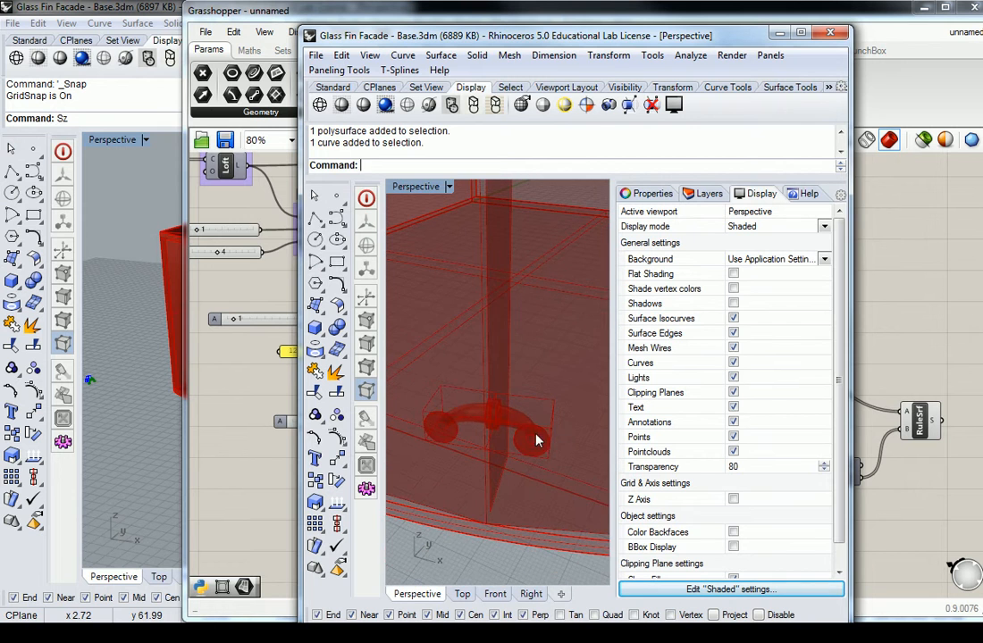
# Examine the spider-fitting connectors and their bounding boxes in the finished glass fin facade model
pyautogui.scroll(-3, 465, 385)
pyautogui.scroll(-8, 479, 379)
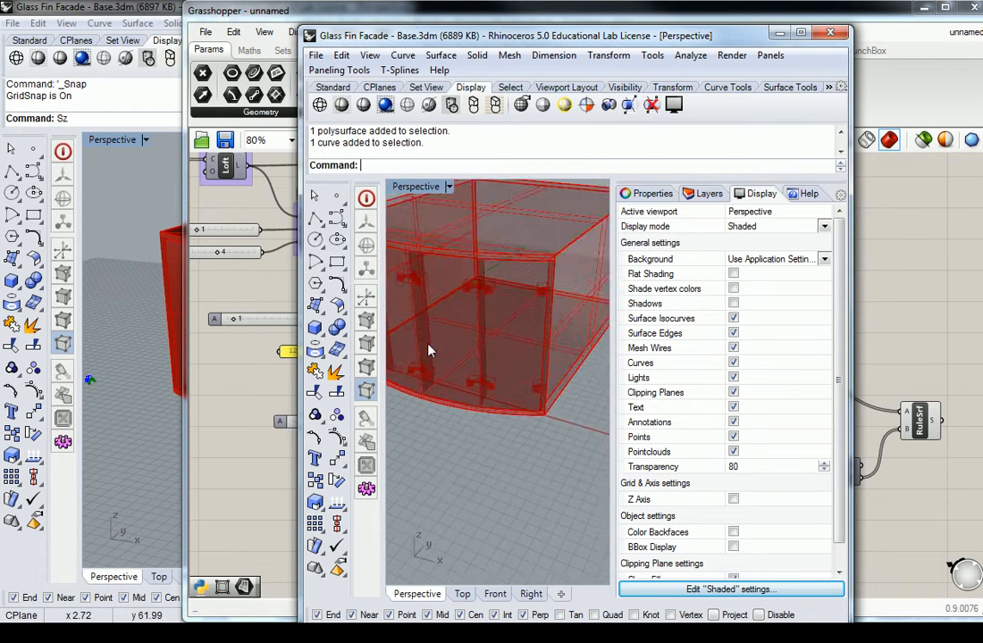
pyautogui.scroll(8, 469, 377)
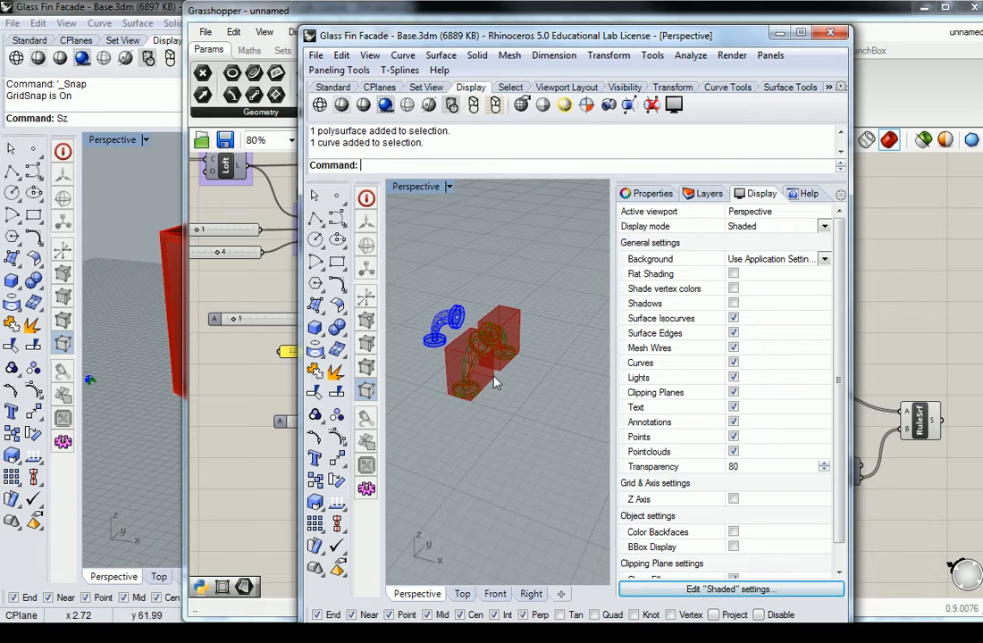
pyautogui.moveTo(545, 358); pyautogui.dragTo(507, 362, button='right')
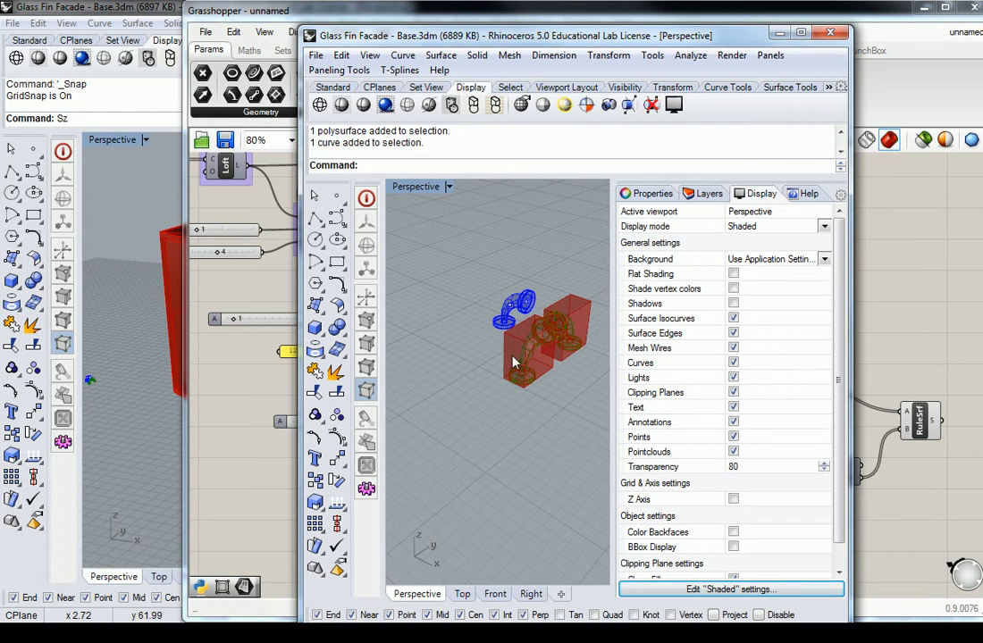
pyautogui.moveTo(516, 338); pyautogui.dragTo(420, 377, button='right')
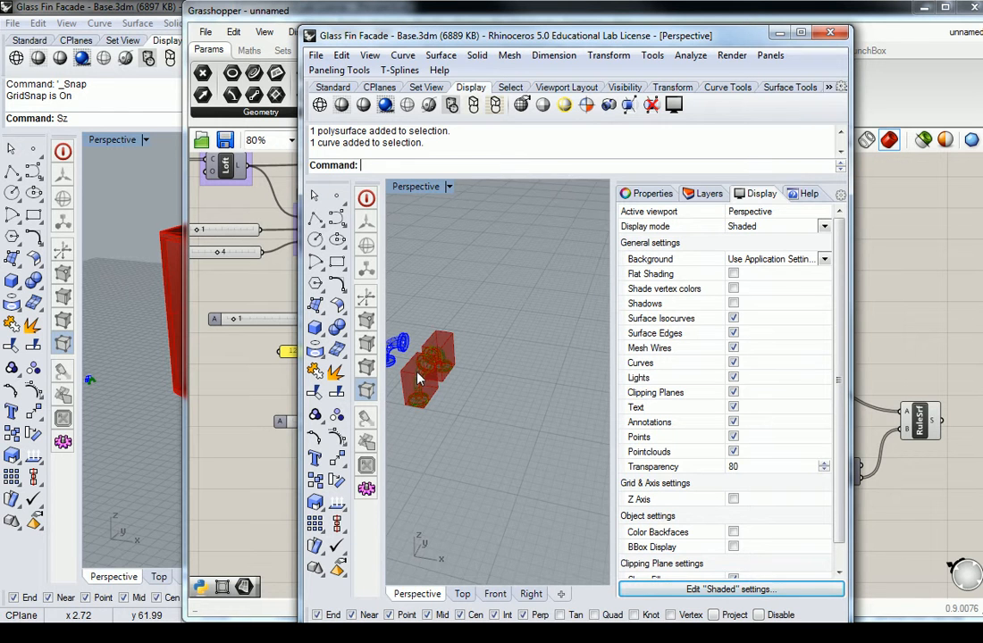
pyautogui.scroll(5, 466, 399)
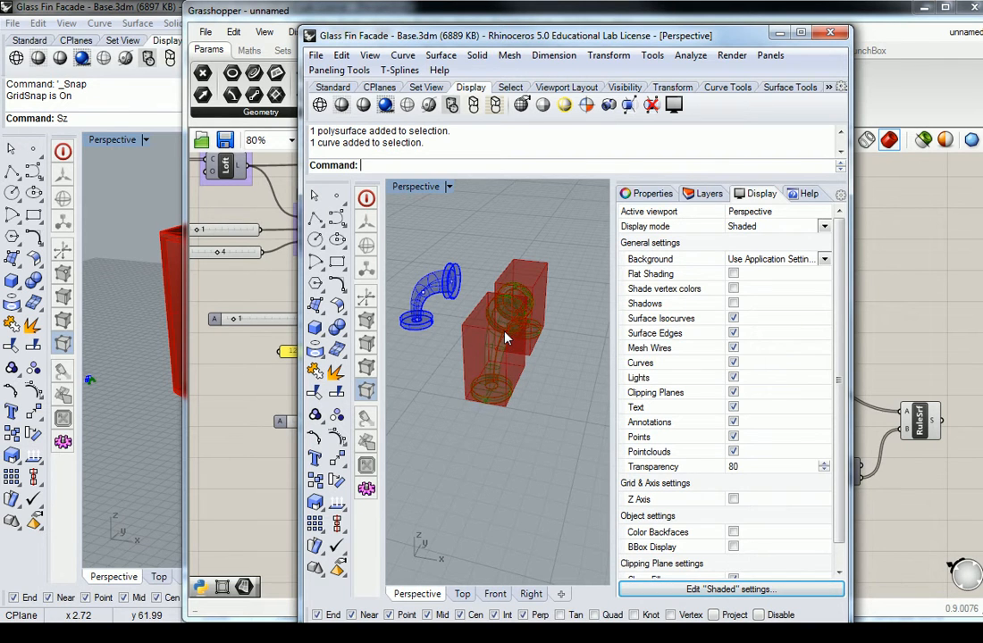
pyautogui.scroll(-15, 504, 290)
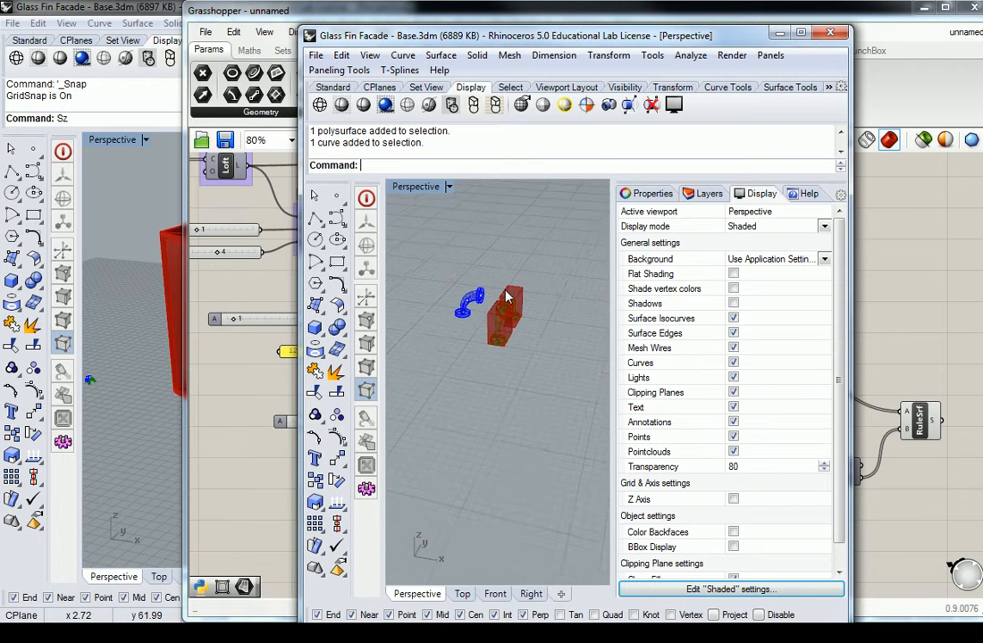
pyautogui.keyDown('shift'); pyautogui.moveTo(504, 296); pyautogui.dragTo(469, 321, button='right'); pyautogui.keyUp('shift')
pyautogui.scroll(10, 469, 321)
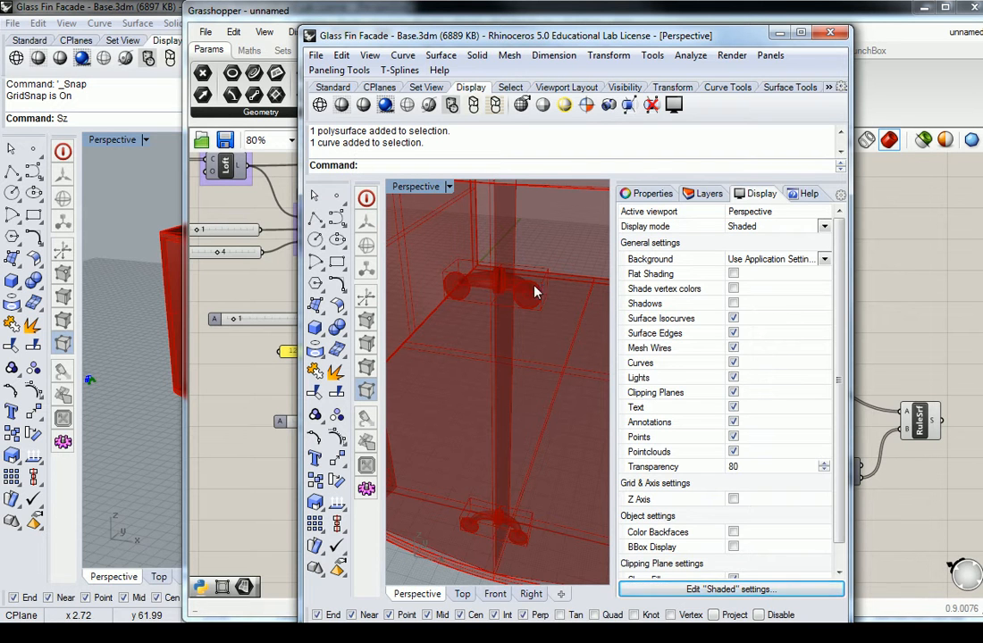
pyautogui.scroll(-12, 521, 299)
pyautogui.scroll(5, 533, 294)
# Move the reference Rhino window aside and review the offset, List Item and Split List branches in Grasshopper
pyautogui.moveTo(587, 43); pyautogui.dragTo(982, 40)
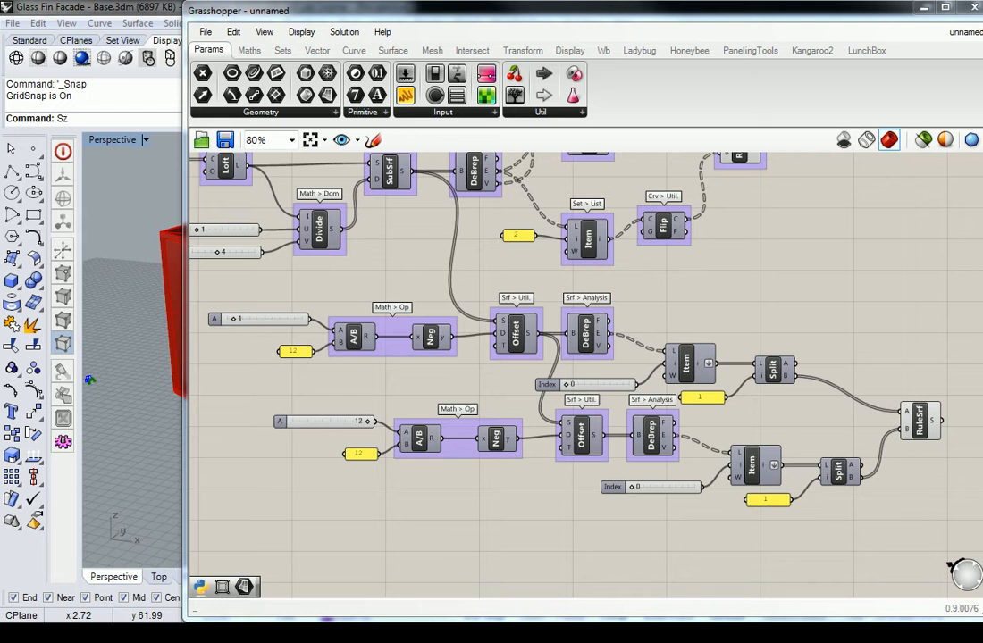
pyautogui.scroll(-4, 617, 290)
pyautogui.scroll(2, 637, 326)
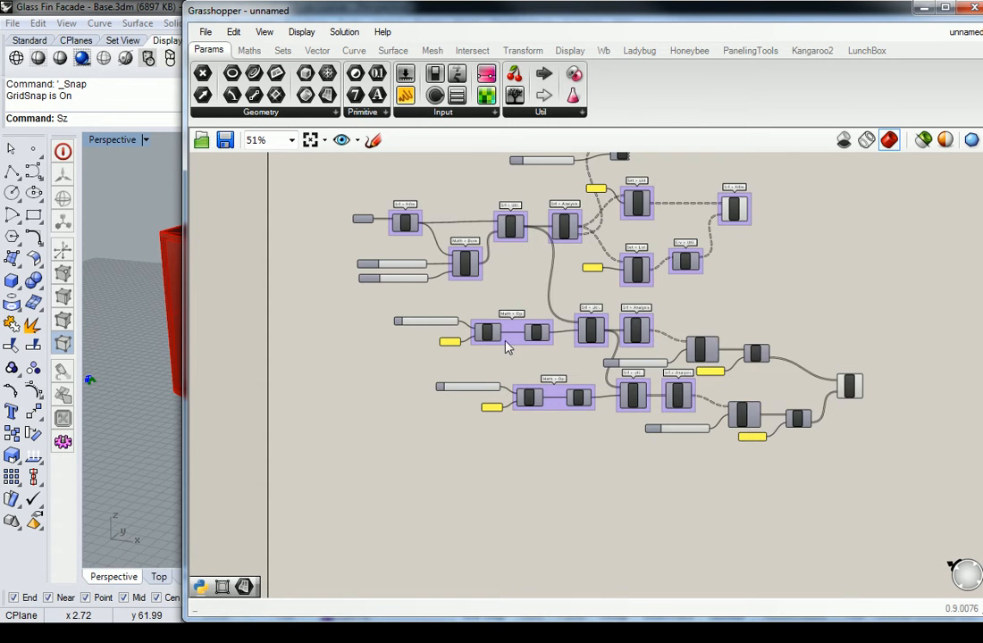
pyautogui.scroll(5, 438, 294)
pyautogui.moveTo(561, 422); pyautogui.dragTo(408, 370, button='right')
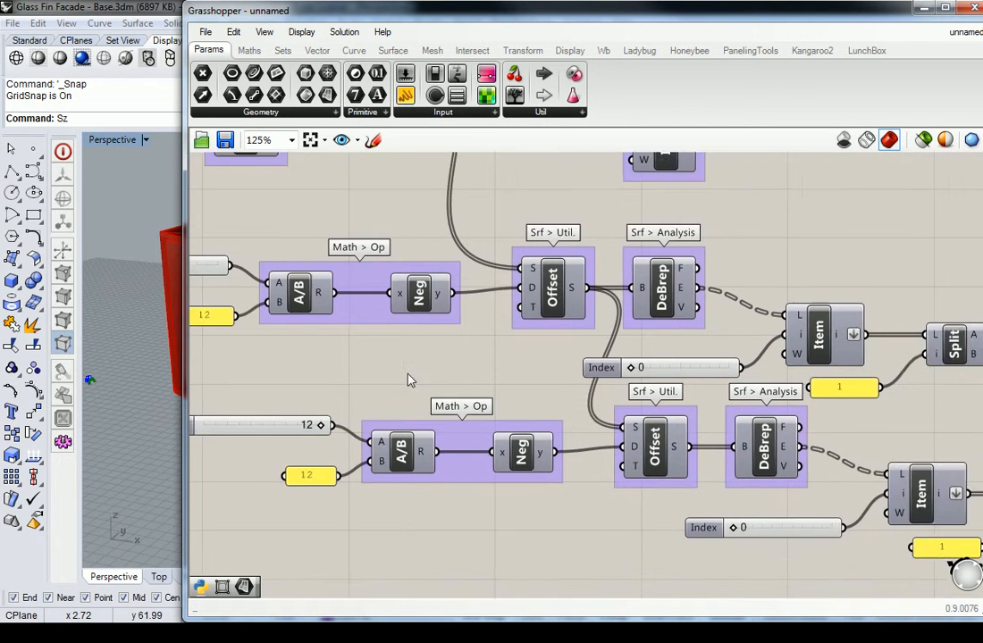
pyautogui.moveTo(688, 407); pyautogui.dragTo(492, 375, button='right')
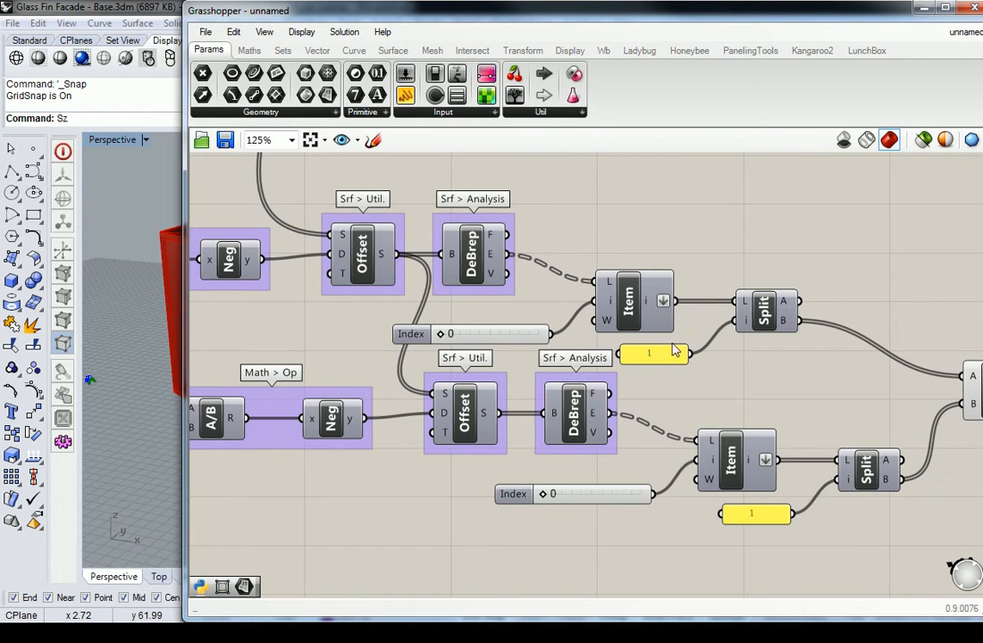
pyautogui.moveTo(707, 346); pyautogui.dragTo(634, 345, button='right')
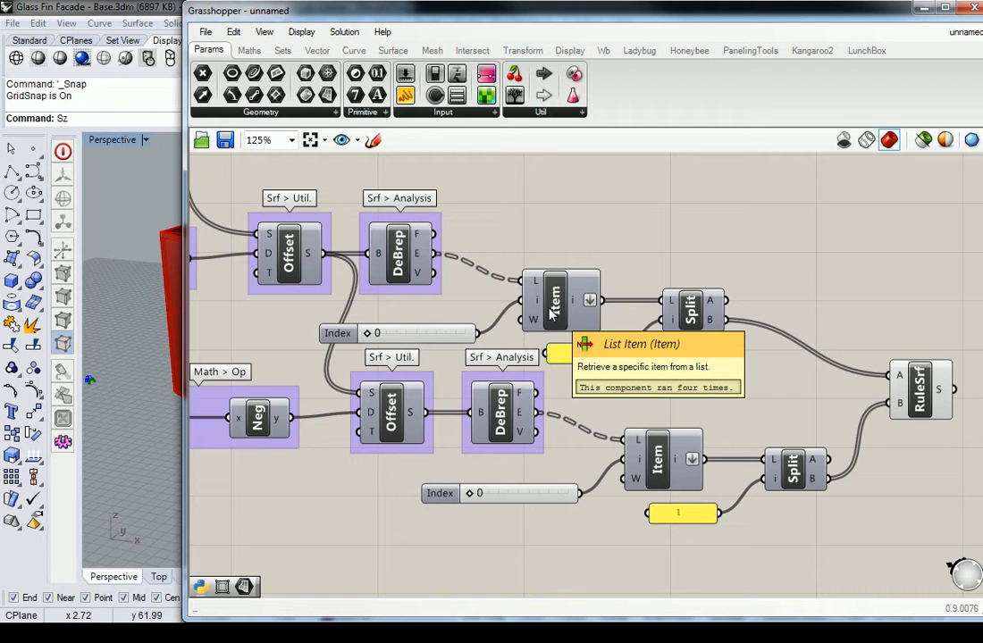
# Spread out the upper branch's Index slider, List Item, Split List and value panel to make room between the components
pyautogui.moveTo(338, 333); pyautogui.dragTo(327, 334)
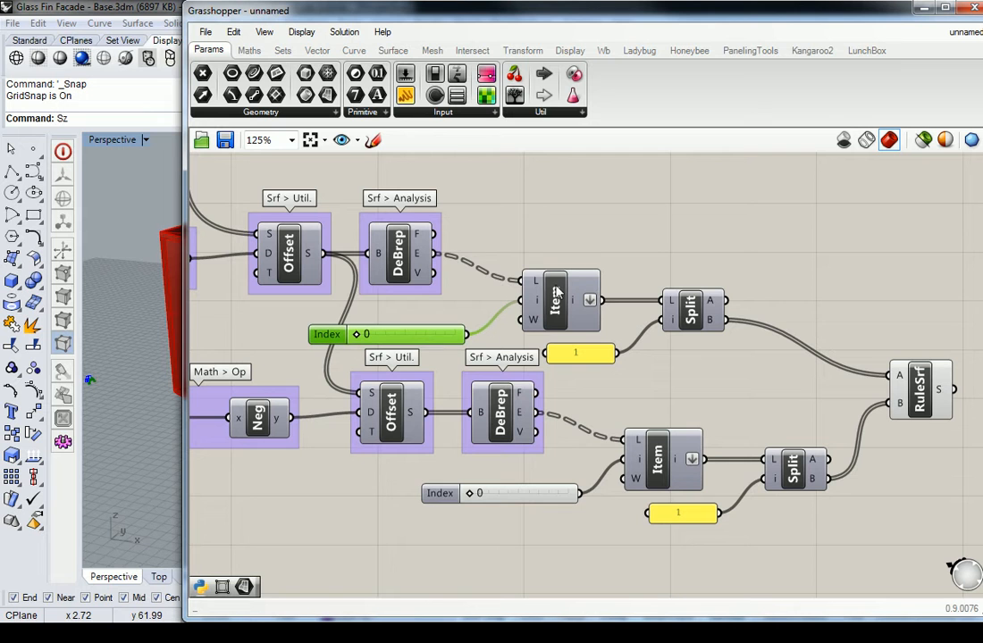
pyautogui.moveTo(563, 290); pyautogui.dragTo(620, 263)
pyautogui.moveTo(669, 305); pyautogui.dragTo(786, 282)
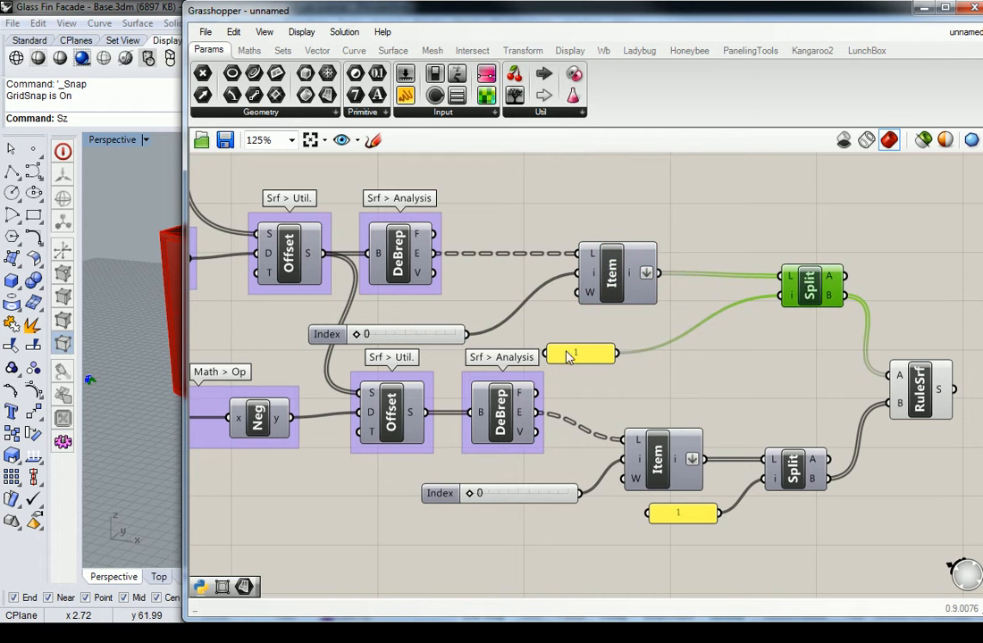
pyautogui.moveTo(582, 356); pyautogui.dragTo(688, 350)
pyautogui.moveTo(451, 333); pyautogui.dragTo(546, 325)
# Connect the lower Index slider to the upper List Item's index input and delete the disconnected upper slider
pyautogui.moveTo(581, 493); pyautogui.dragTo(576, 277)
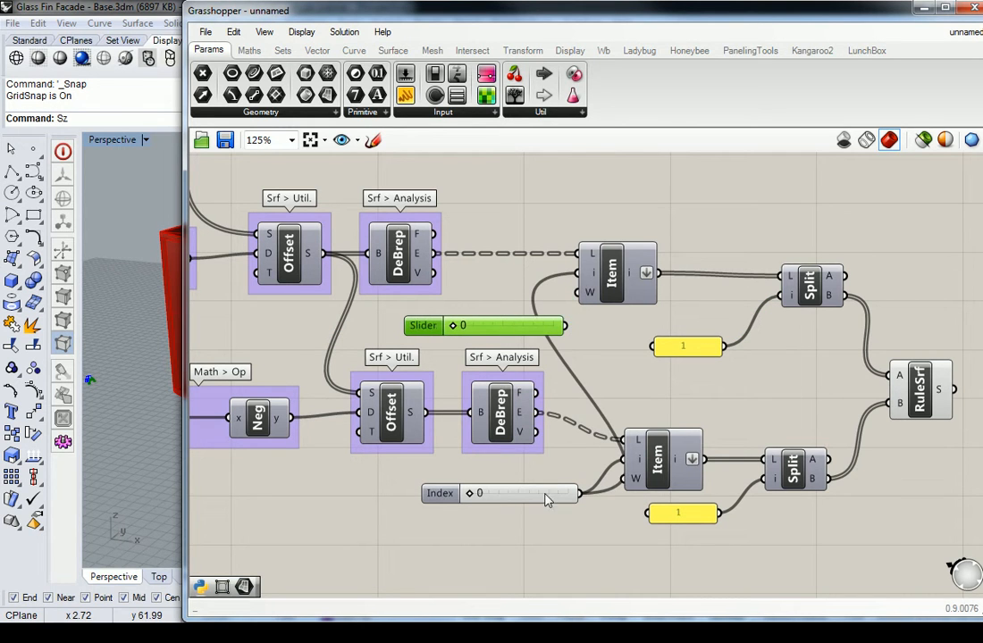
pyautogui.scroll(-3, 544, 491)
pyautogui.press('Delete')
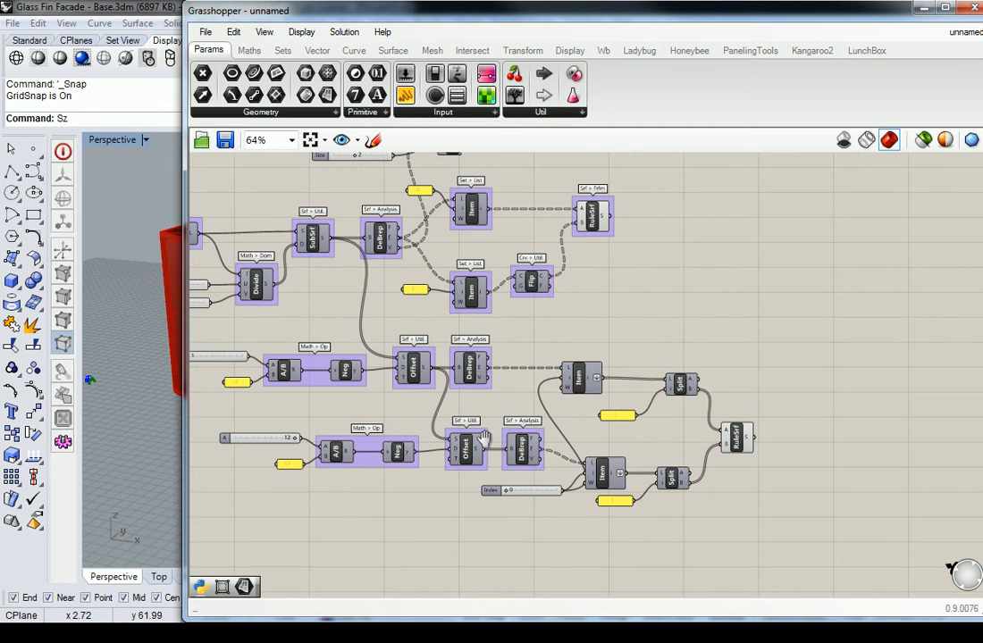
# Tidy the lower branch by shifting the shared Index slider and the lower Deconstruct Brep group slightly
pyautogui.moveTo(489, 485); pyautogui.dragTo(571, 439, button='right')
pyautogui.moveTo(555, 445)
pyautogui.mouseDown()
pyautogui.moveTo(564, 453)
pyautogui.moveTo(546, 455)
pyautogui.mouseUp()
pyautogui.scroll(2, 629, 416)
pyautogui.moveTo(591, 402); pyautogui.dragTo(574, 402)
pyautogui.click(563, 314)
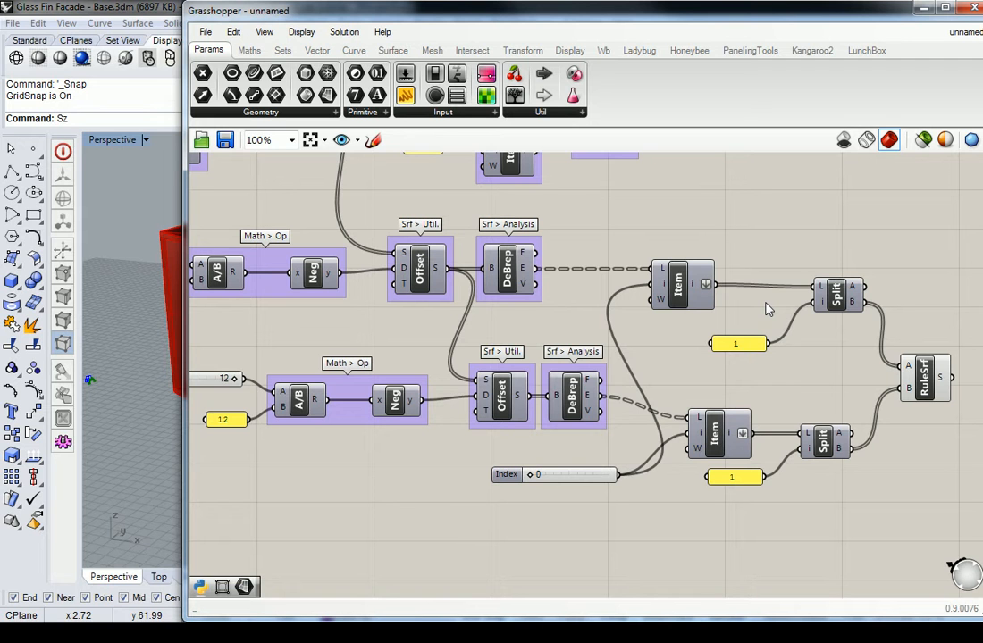
# Align the lower Split List beneath the upper one and reposition the Ruled Surface component beside them
pyautogui.moveTo(810, 341); pyautogui.dragTo(727, 357, button='right')
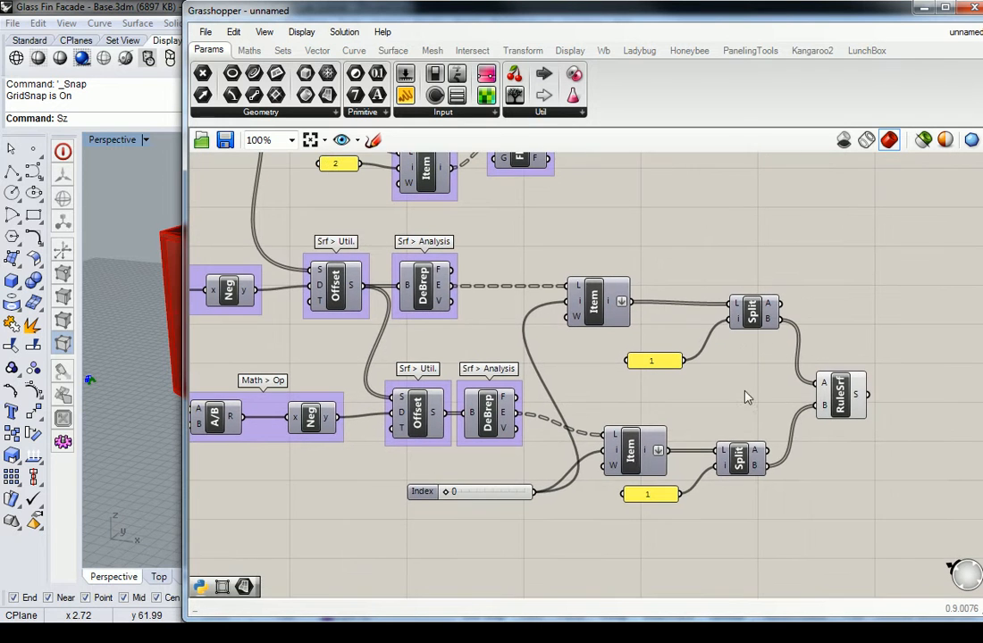
pyautogui.click(747, 460)
pyautogui.moveTo(744, 463); pyautogui.dragTo(750, 463)
pyautogui.click(772, 393)
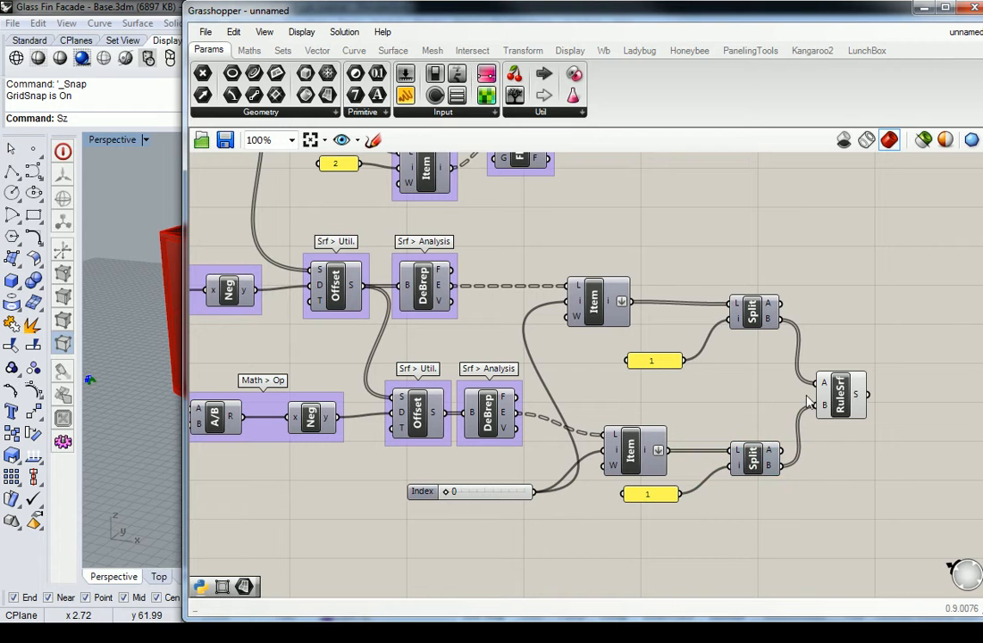
pyautogui.moveTo(829, 399); pyautogui.dragTo(843, 391)
pyautogui.click(727, 386)
# Connect the upper value panel of 1 to the lower Split List's index input and delete the duplicate panel
pyautogui.moveTo(682, 360); pyautogui.dragTo(731, 465)
pyautogui.click(663, 498)
pyautogui.press('Delete')
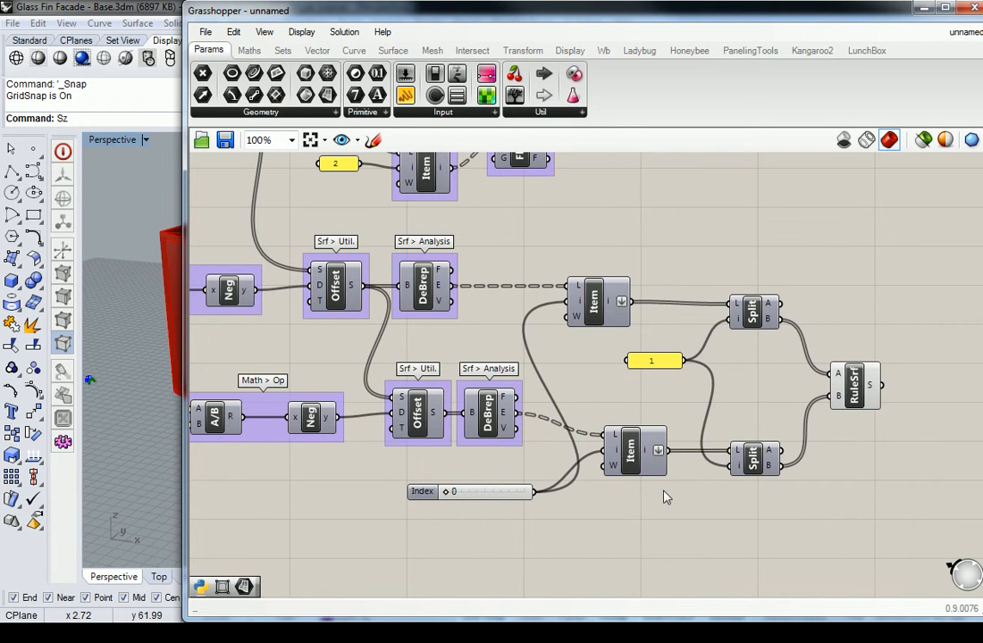
# Review the whole definition from the loft and subdivision through the offset distances to the ruled surfaces
pyautogui.scroll(-3, 668, 469)
pyautogui.moveTo(593, 402); pyautogui.dragTo(701, 402, button='right')
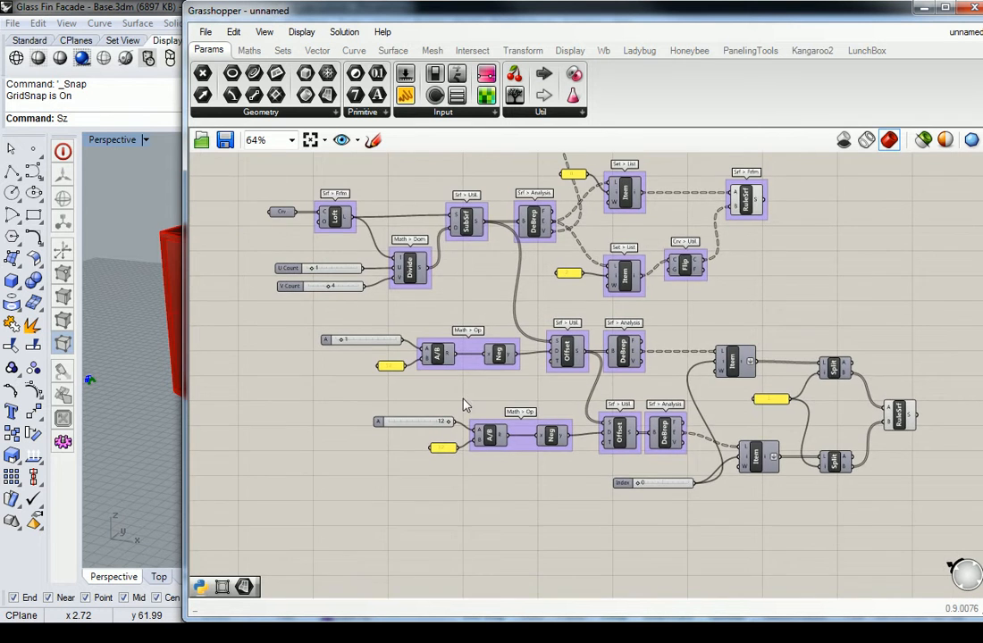
pyautogui.scroll(3, 465, 402)
pyautogui.moveTo(461, 387); pyautogui.dragTo(563, 404, button='right')
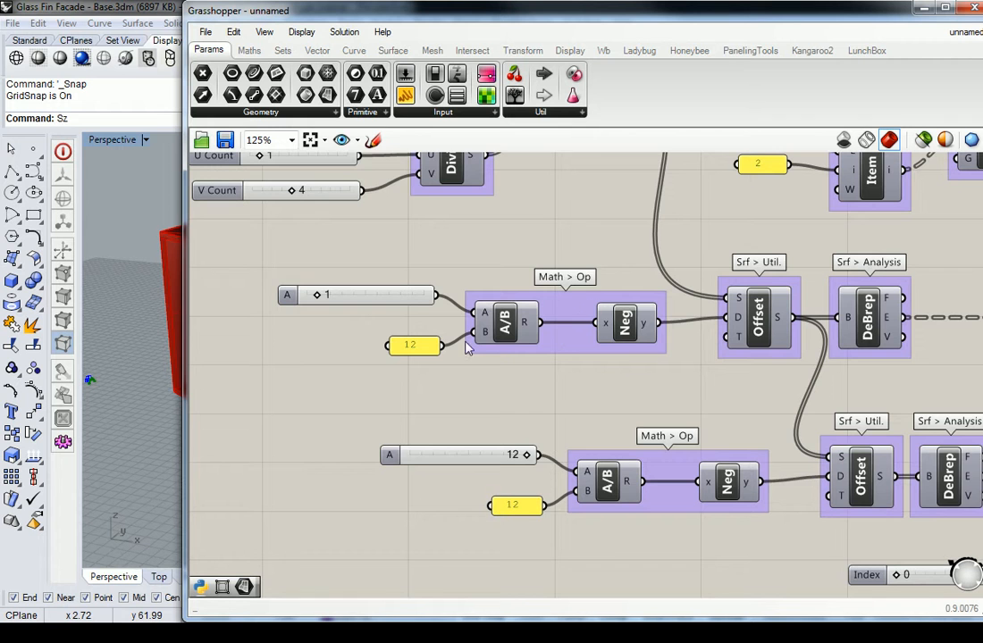
pyautogui.scroll(-1, 541, 340)
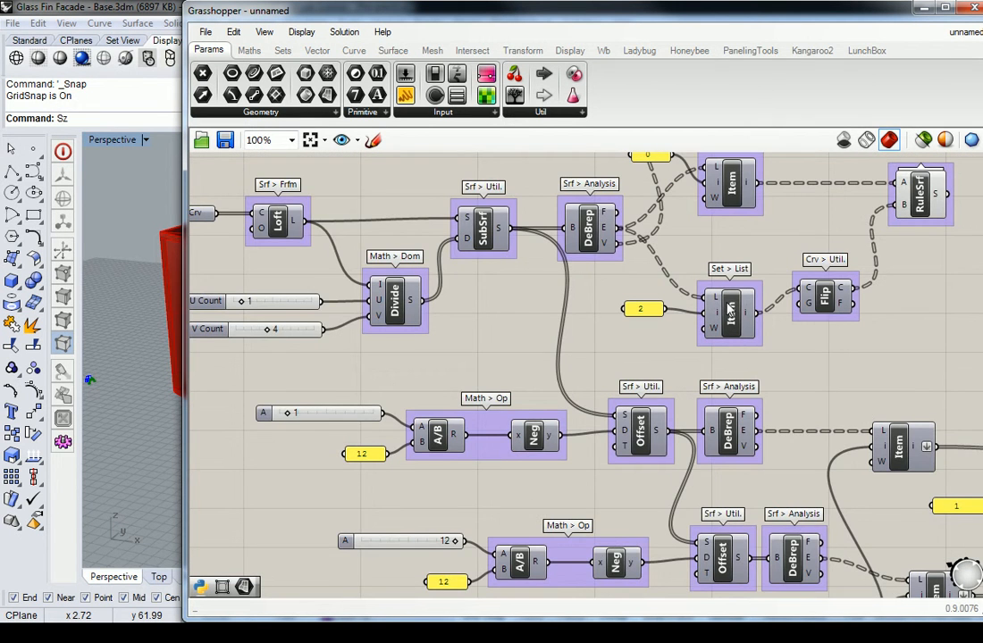
pyautogui.scroll(-1, 630, 268)
pyautogui.moveTo(726, 285); pyautogui.dragTo(700, 338, button='right')
pyautogui.moveTo(532, 260); pyautogui.dragTo(454, 260, button='right')
pyautogui.scroll(-1, 463, 261)
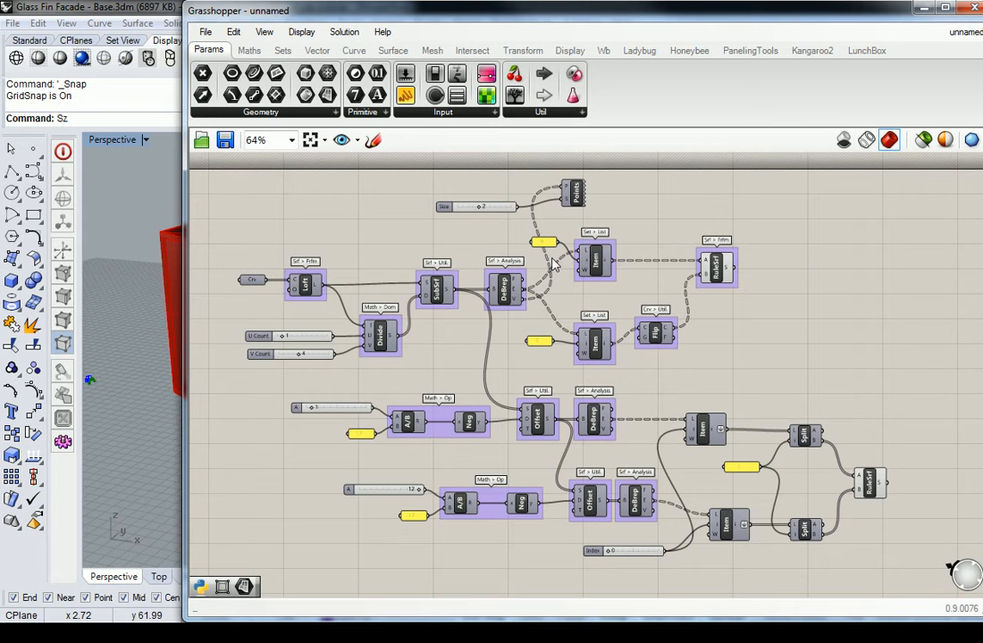
# Place the shared value panel of 1 beside the Index slider below the two List Item components
pyautogui.scroll(1, 613, 454)
pyautogui.moveTo(701, 423); pyautogui.dragTo(550, 404, button='right')
pyautogui.moveTo(619, 451); pyautogui.dragTo(521, 579)
pyautogui.moveTo(612, 528)
pyautogui.mouseDown()
pyautogui.moveTo(595, 464)
pyautogui.moveTo(595, 518)
pyautogui.moveTo(600, 512)
pyautogui.mouseUp()
pyautogui.moveTo(575, 540); pyautogui.dragTo(648, 467, button='right')
pyautogui.moveTo(603, 536); pyautogui.dragTo(577, 519)
pyautogui.click(739, 418)
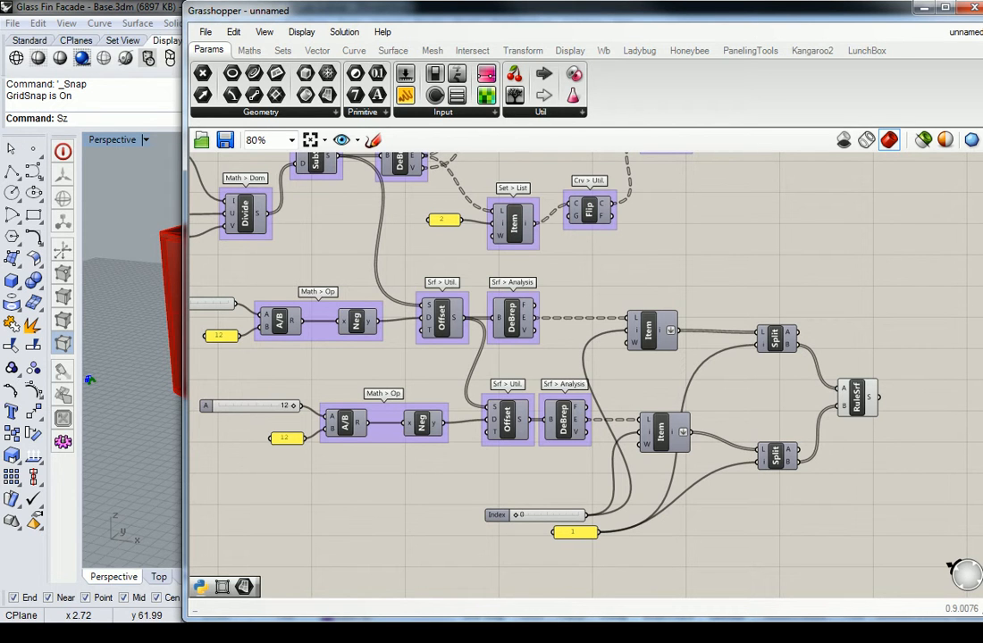
# Add a Surface Box component to the canvas and position it above the Ruled Surface component
pyautogui.click(388, 52)
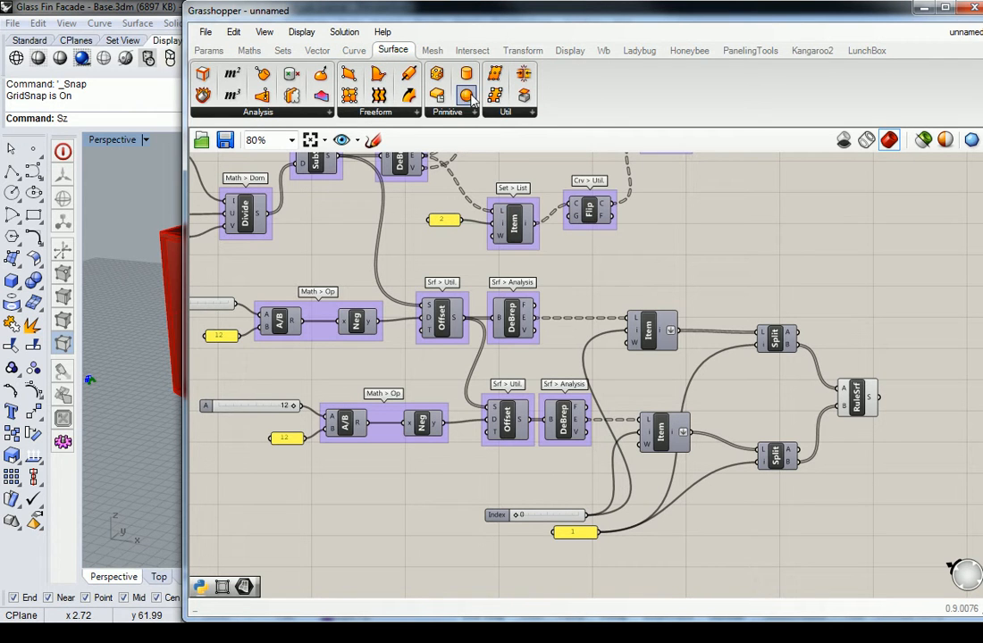
pyautogui.click(523, 50)
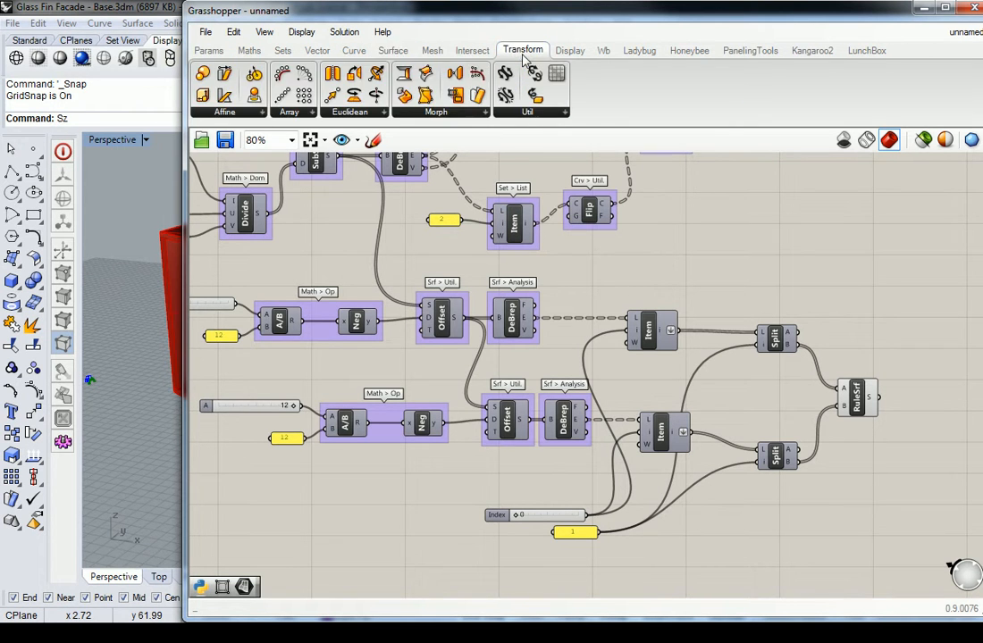
pyautogui.click(454, 112)
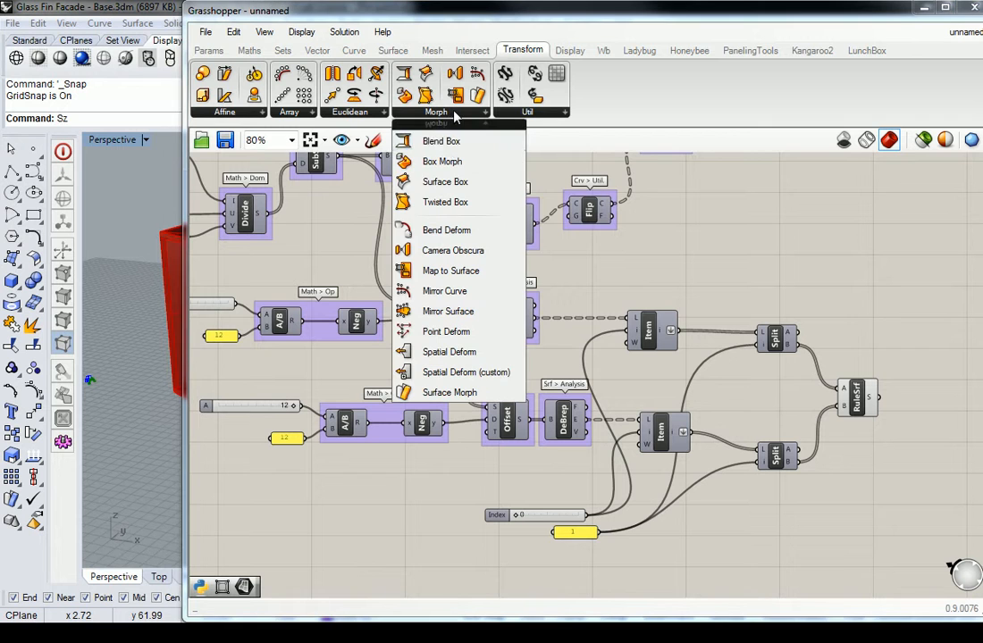
pyautogui.click(447, 186)
pyautogui.click(694, 224)
pyautogui.moveTo(739, 235); pyautogui.dragTo(657, 308, button='right')
pyautogui.click(616, 295)
pyautogui.moveTo(616, 297); pyautogui.dragTo(735, 279)
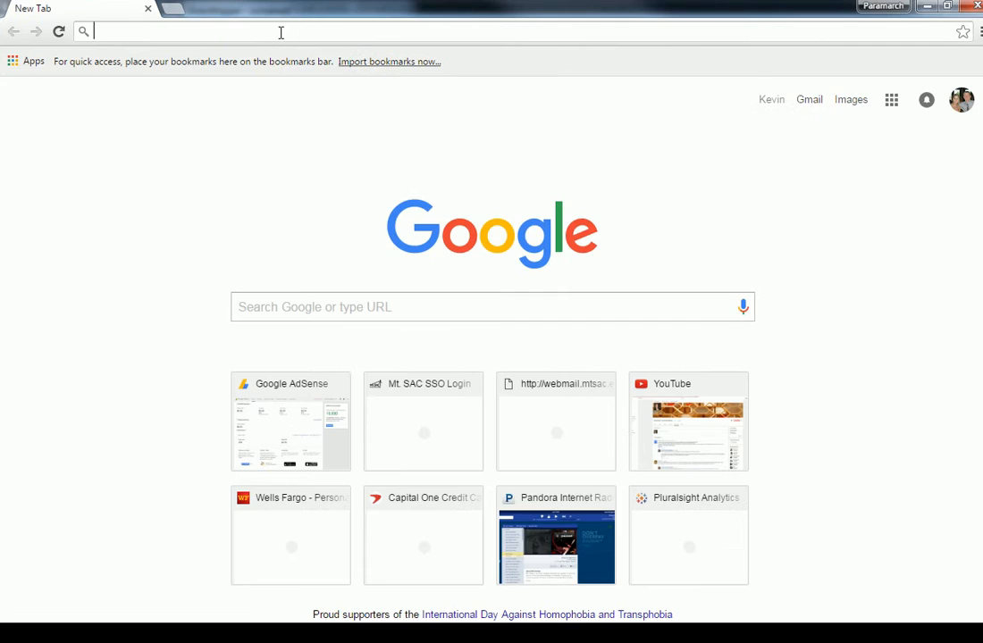
# Search Google in the browser for "surface box box morph"
pyautogui.write('surf')
pyautogui.press('BackSpace')
pyautogui.press('BackSpace')
pyautogui.press('BackSpace')
pyautogui.press('BackSpace')
pyautogui.write('surface box')
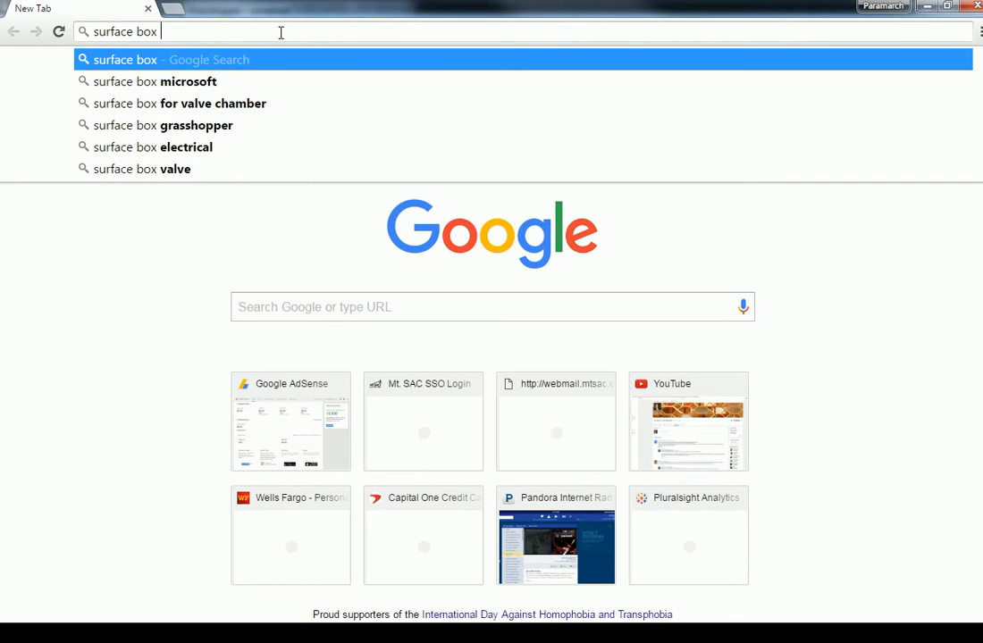
pyautogui.write(' m')
pyautogui.press('BackSpace')
pyautogui.write('box morph')
pyautogui.press('BackSpace')
pyautogui.press('BackSpace')
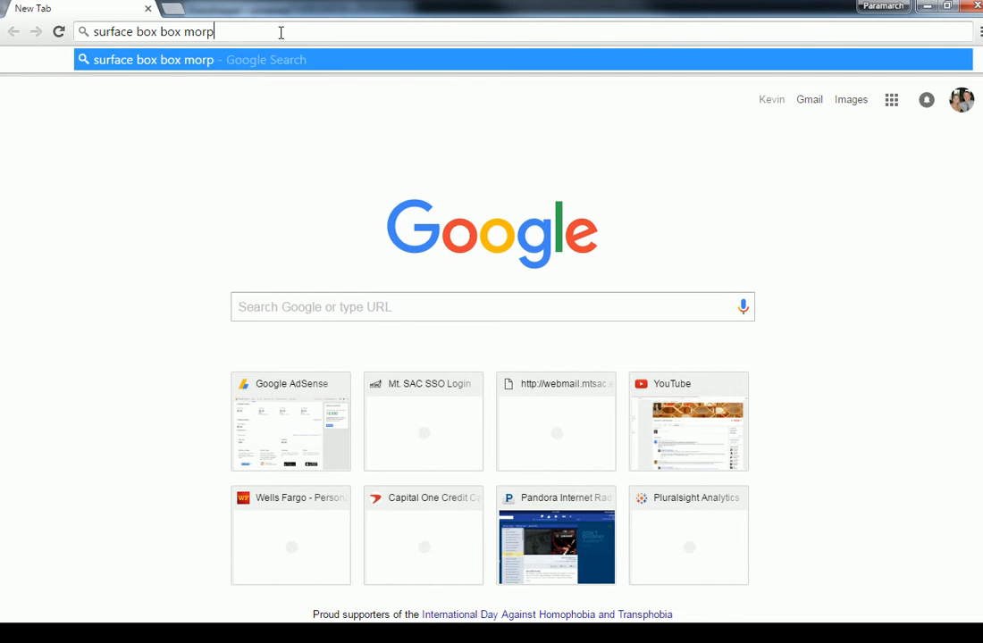
pyautogui.write('ph')
pyautogui.press('Return')
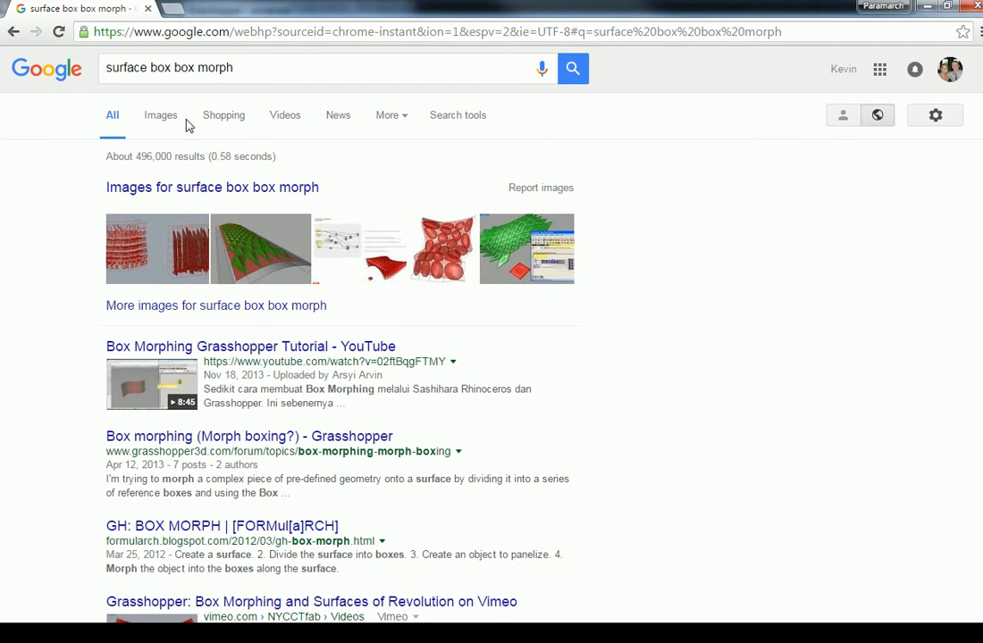
# Browse the image results for surface box and box morph examples
pyautogui.click(173, 119)
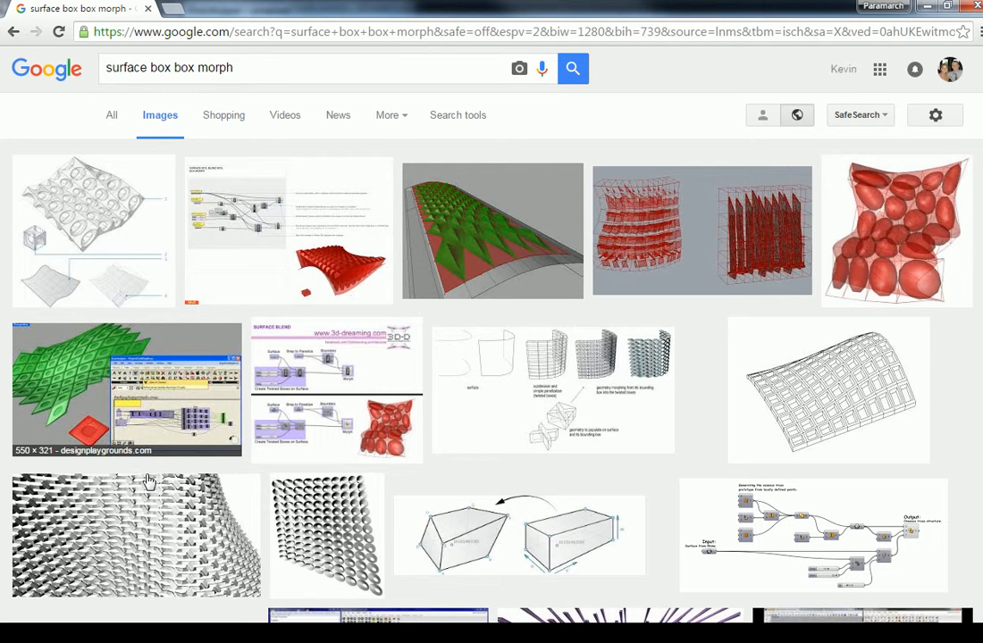
pyautogui.scroll(-5, 659, 228)
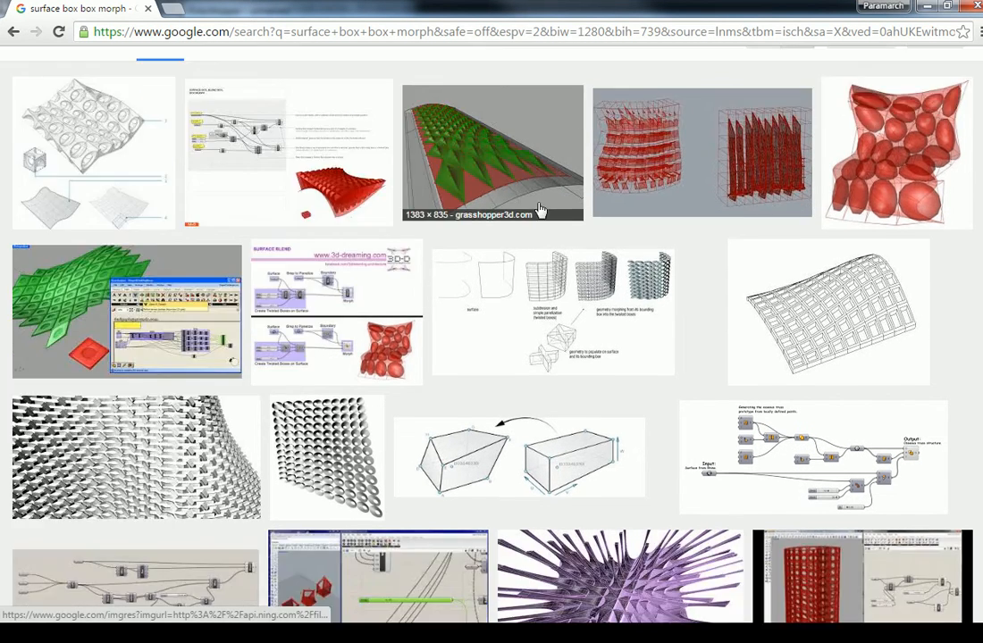
pyautogui.scroll(-3, 309, 251)
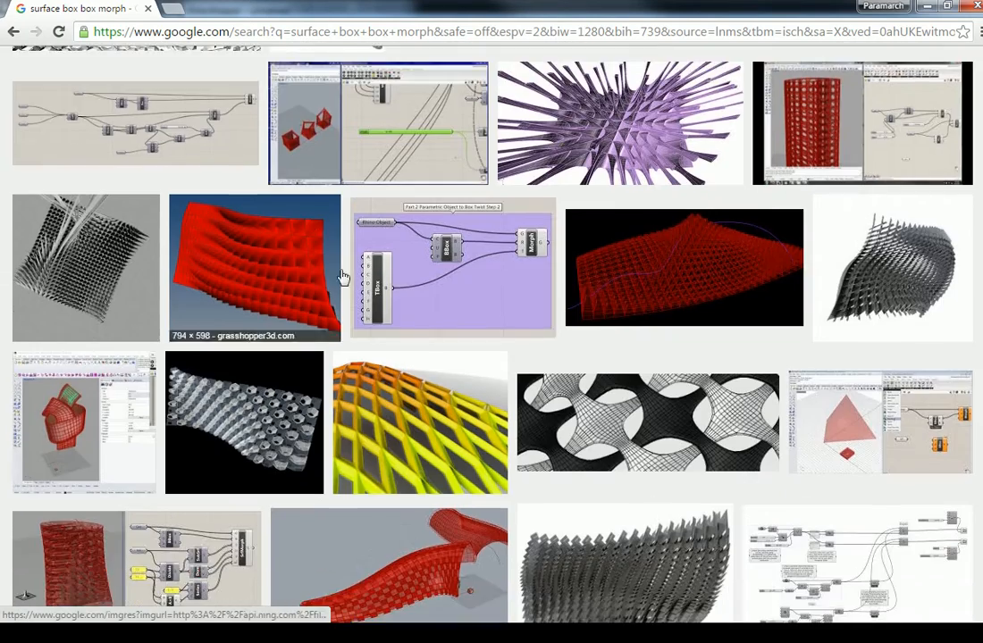
pyautogui.scroll(-2, 384, 322)
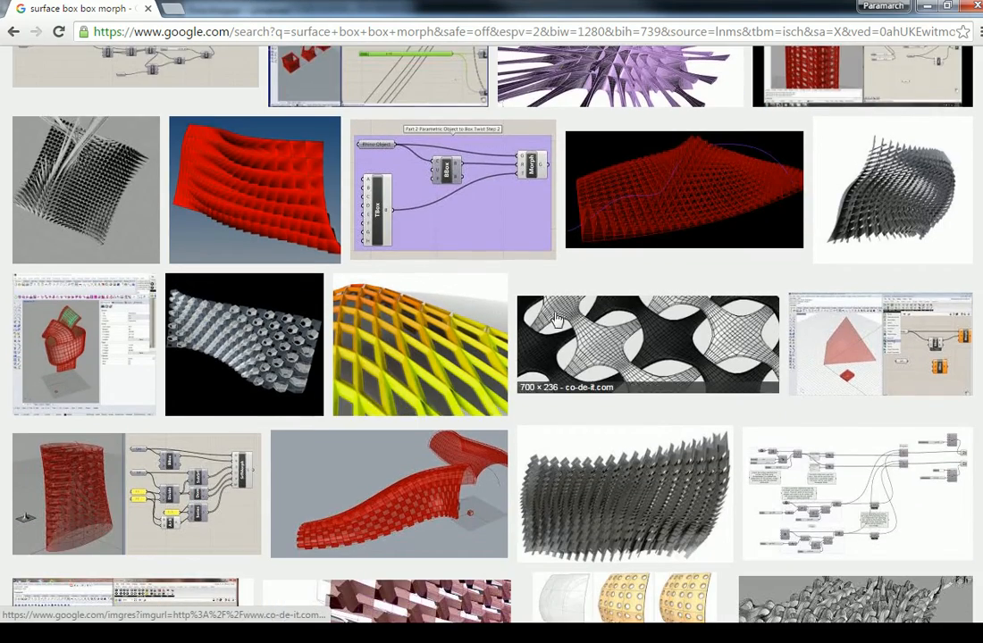
pyautogui.scroll(-2, 354, 255)
pyautogui.scroll(-2, 321, 286)
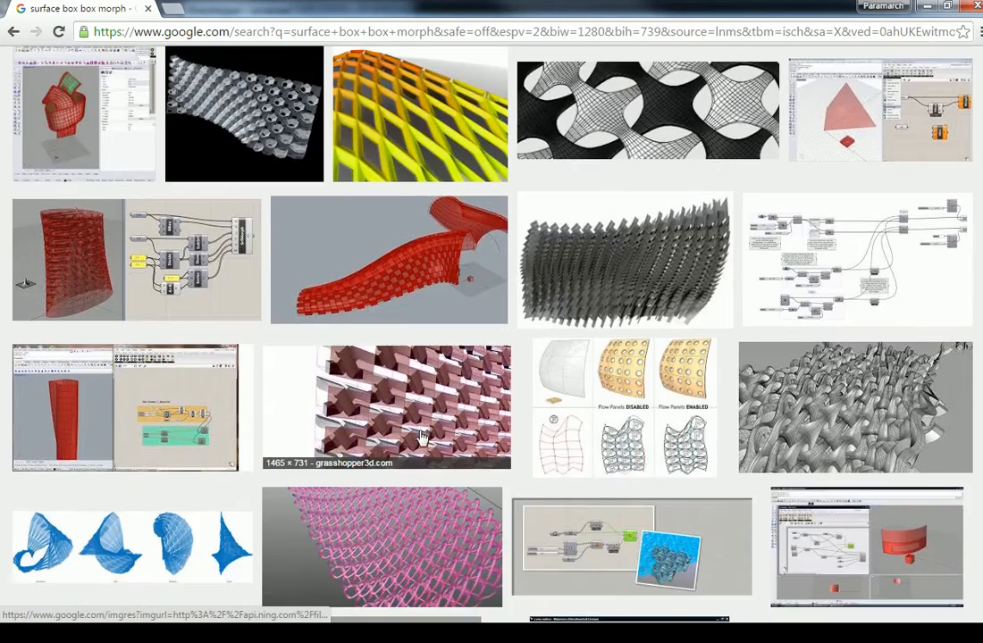
pyautogui.scroll(-3, 421, 369)
pyautogui.scroll(-5, 416, 367)
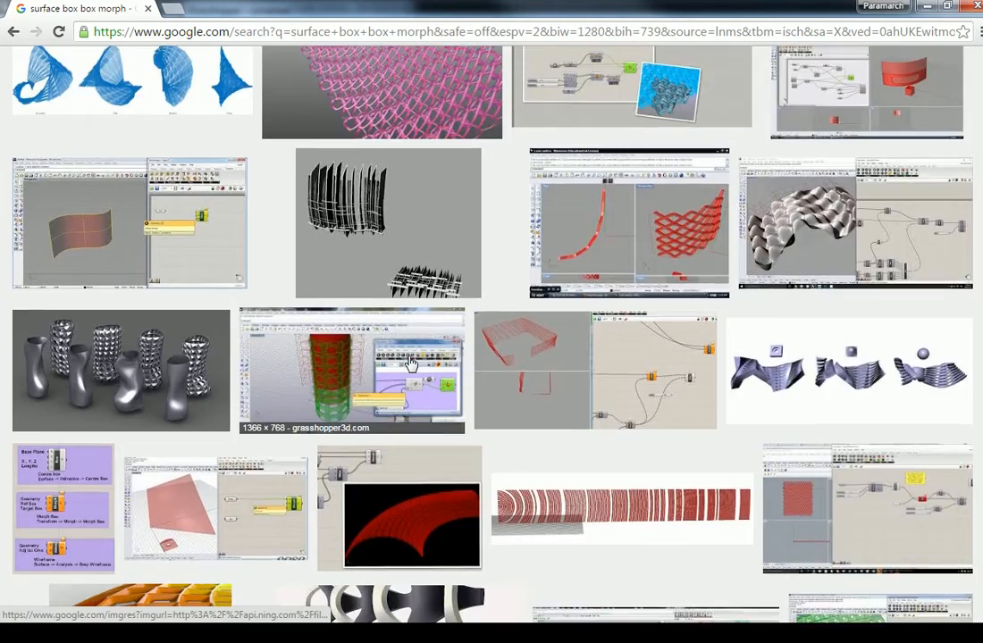
# Examine the enlarged images of the orange panelised frame and the green perforated shell, returning to the start of the image results
pyautogui.click(138, 483)
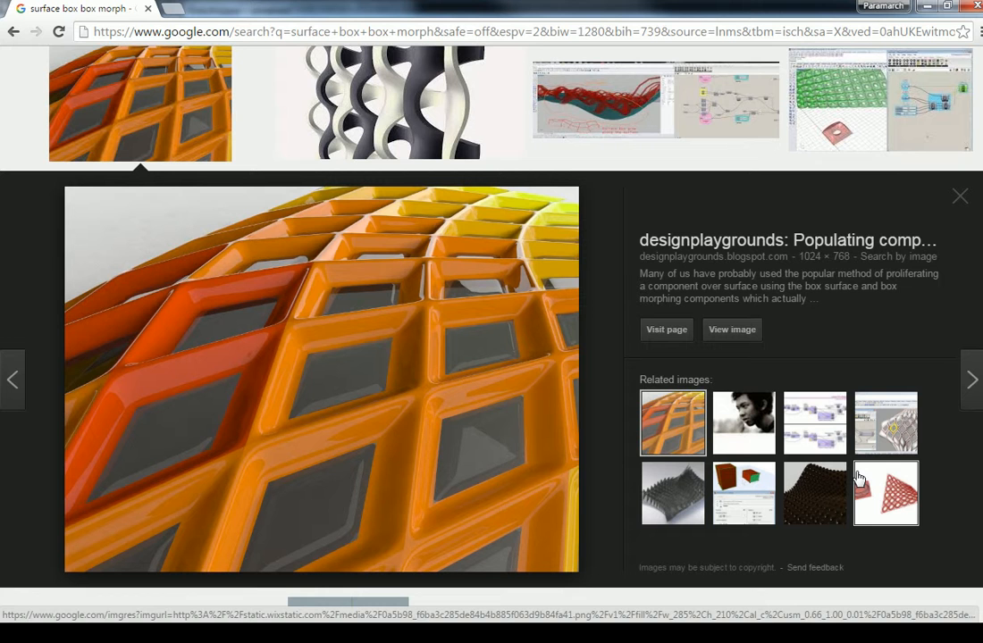
pyautogui.scroll(-5, 858, 478)
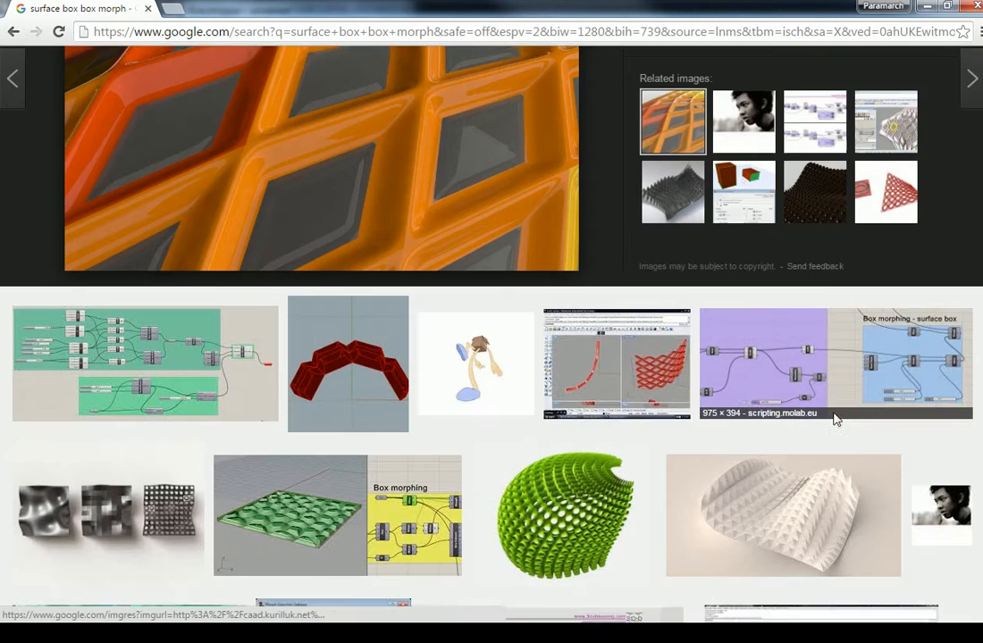
pyautogui.click(587, 492)
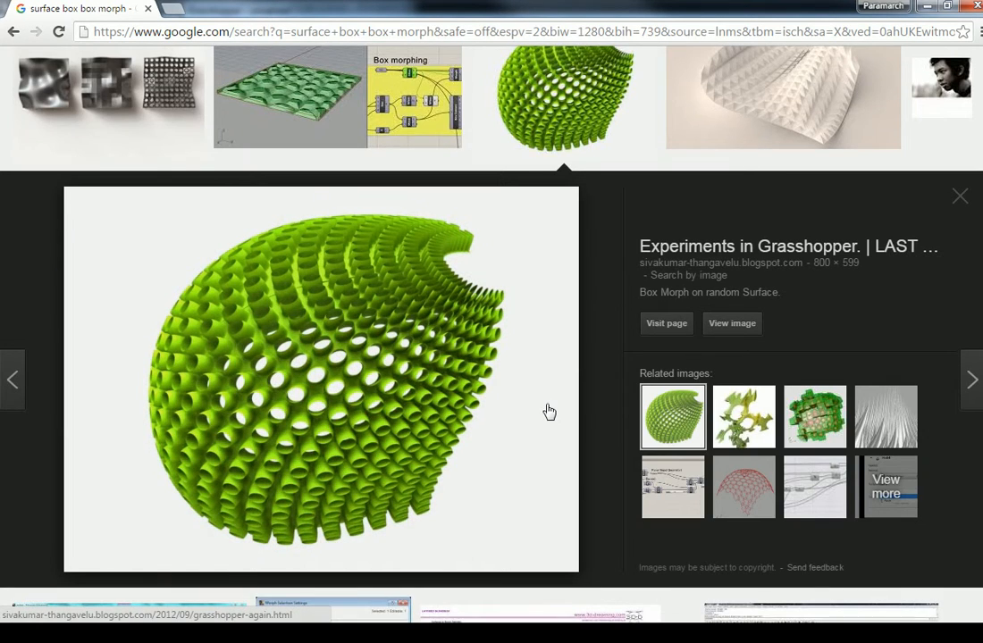
pyautogui.scroll(6, 564, 372)
pyautogui.scroll(10, 534, 363)
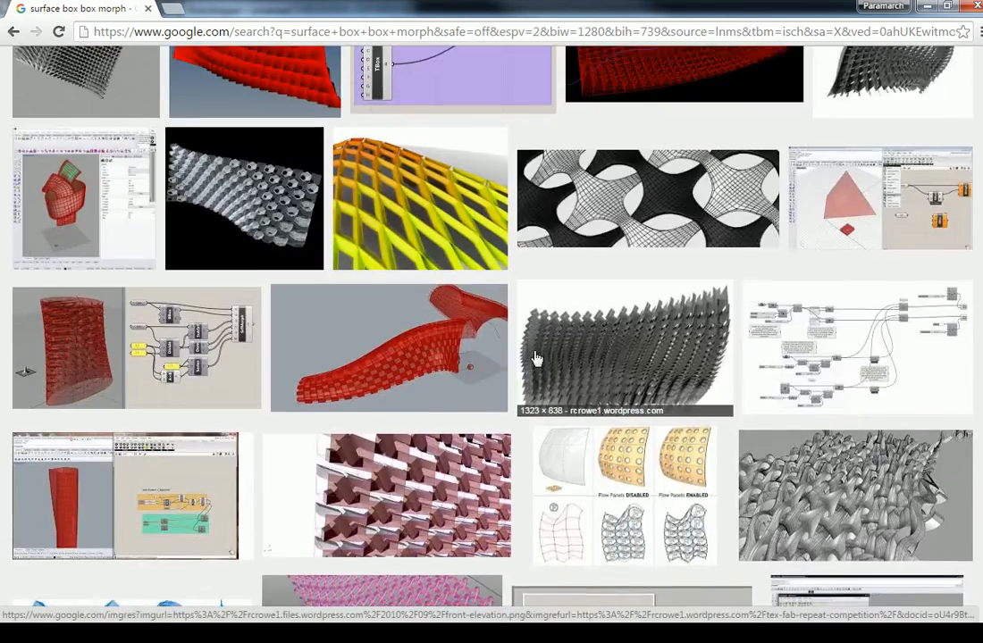
pyautogui.scroll(1, 539, 358)
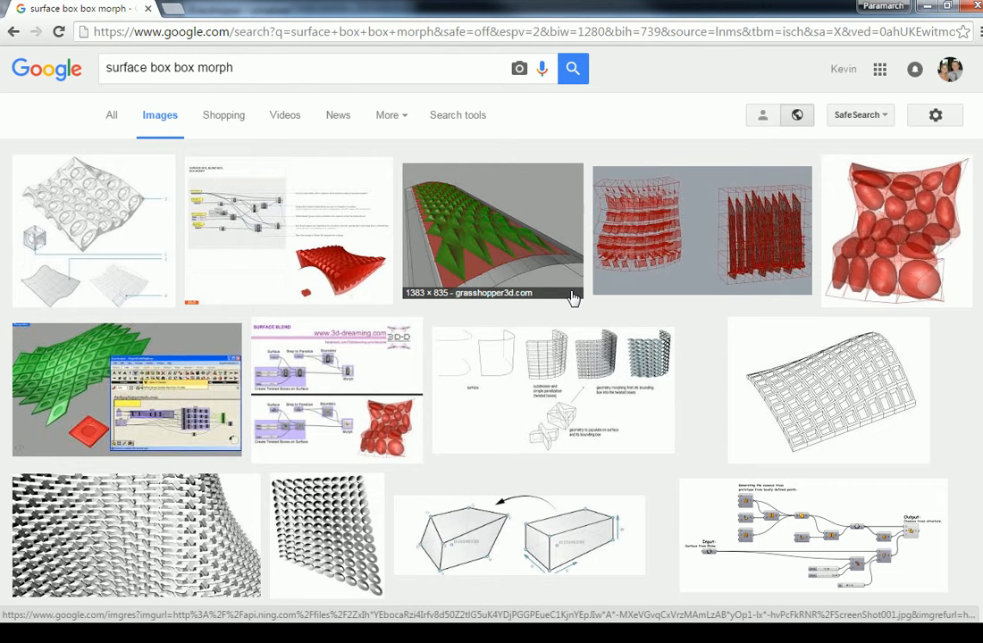
# Examine the enlarged forum image of red fins morphed into twisted boxes, close it and return to Grasshopper
pyautogui.click(711, 226)
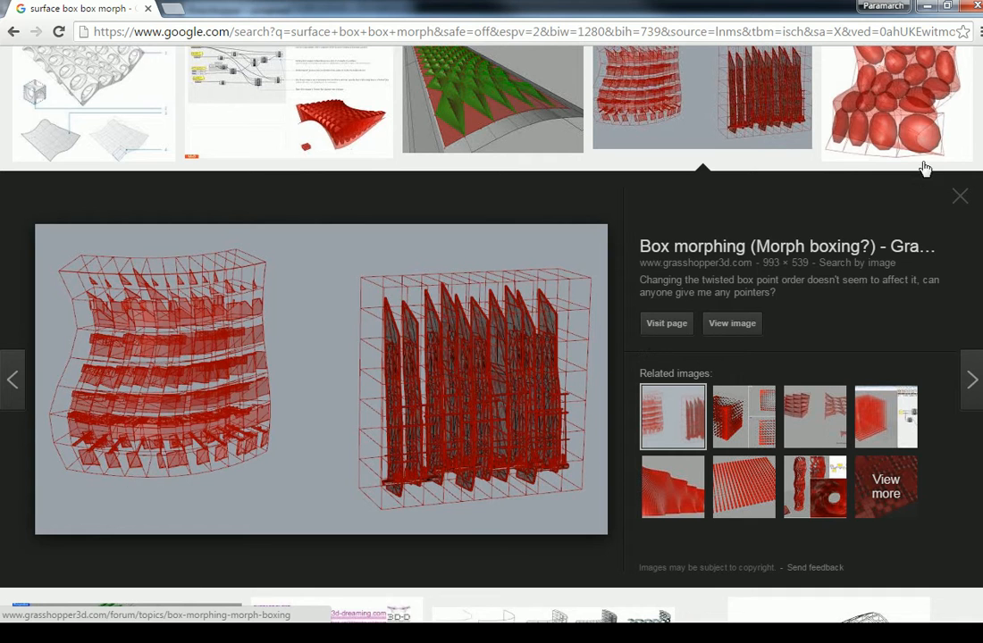
pyautogui.click(960, 195)
pyautogui.click(926, 9)
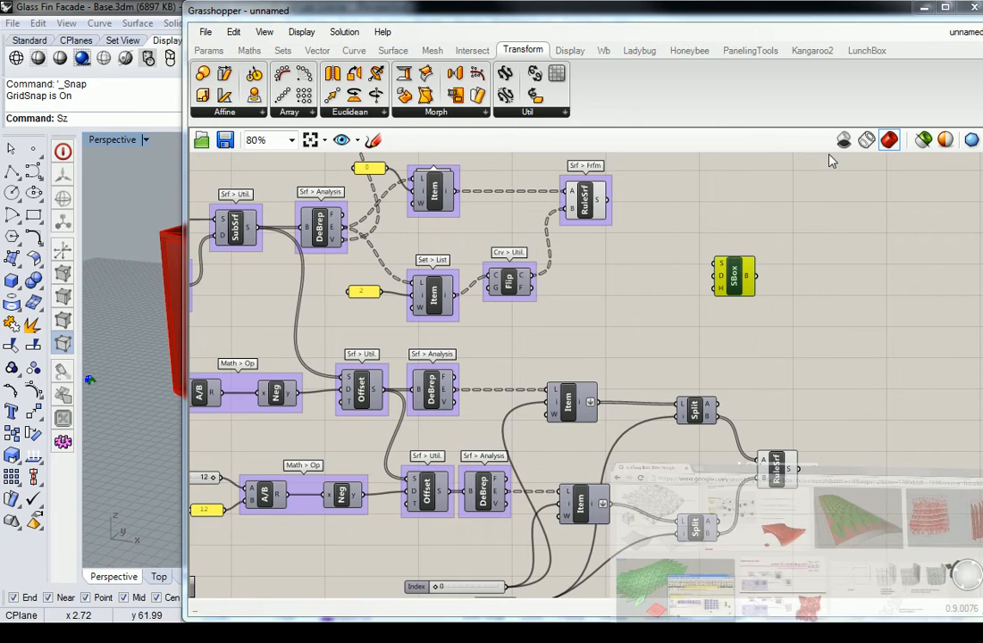
# Narrow the Grasshopper window so that the Rhino Perspective viewport shows beside it
pyautogui.click(633, 271)
pyautogui.moveTo(701, 306); pyautogui.dragTo(639, 331, button='right')
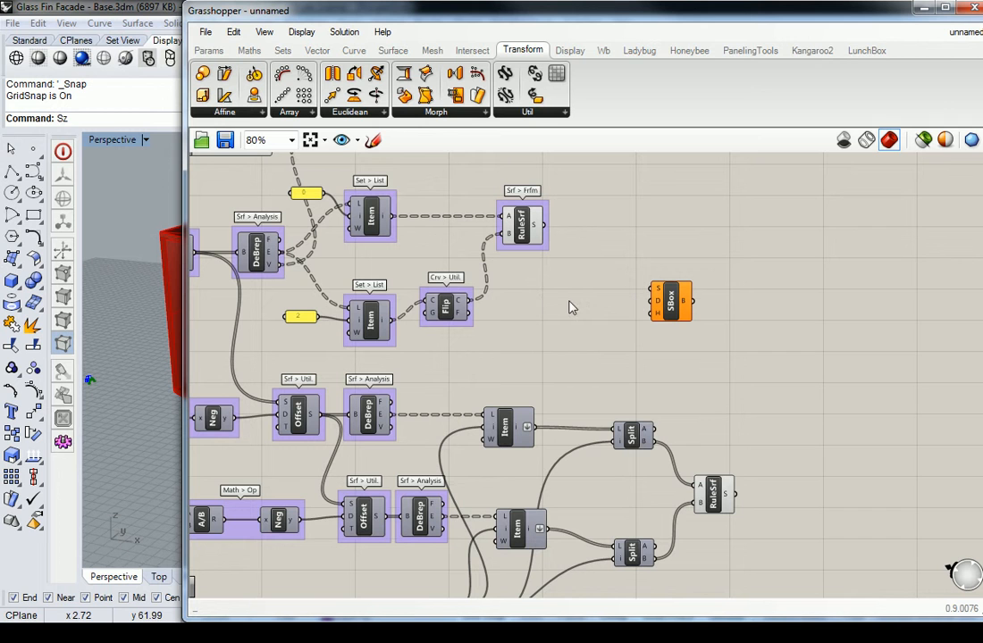
pyautogui.moveTo(188, 192); pyautogui.dragTo(496, 192)
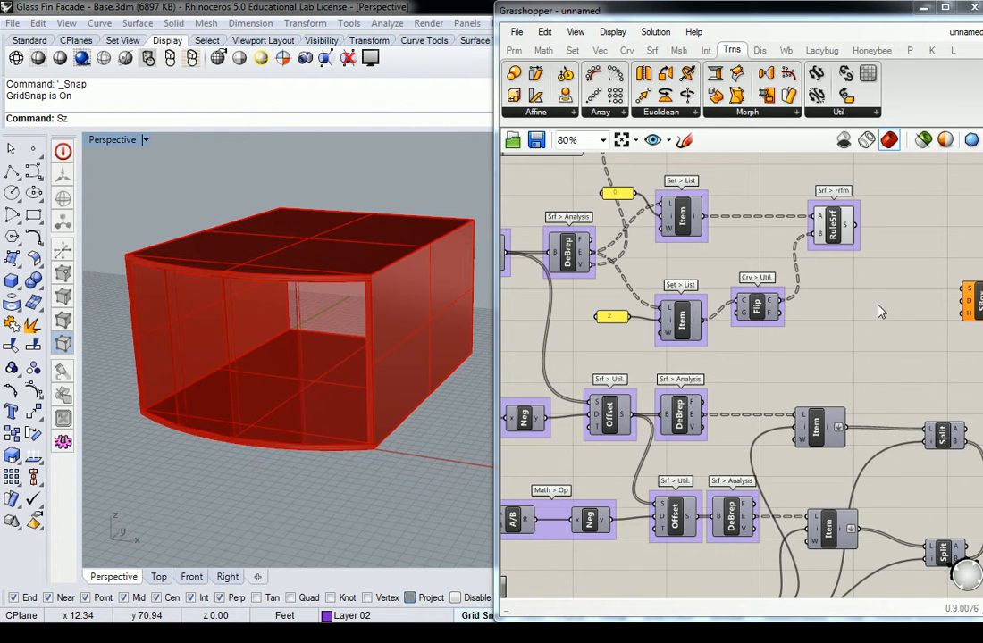
# Place the Surface Box above the point list display and shift the whole definition down the canvas
pyautogui.scroll(-4, 843, 336)
pyautogui.moveTo(907, 391)
pyautogui.mouseDown()
pyautogui.moveTo(829, 313)
pyautogui.moveTo(691, 234)
pyautogui.mouseUp()
pyautogui.moveTo(704, 237); pyautogui.dragTo(794, 264, button='right')
pyautogui.scroll(-5, 836, 222)
pyautogui.moveTo(585, 171)
pyautogui.mouseDown()
pyautogui.moveTo(969, 486)
pyautogui.moveTo(981, 524)
pyautogui.mouseUp()
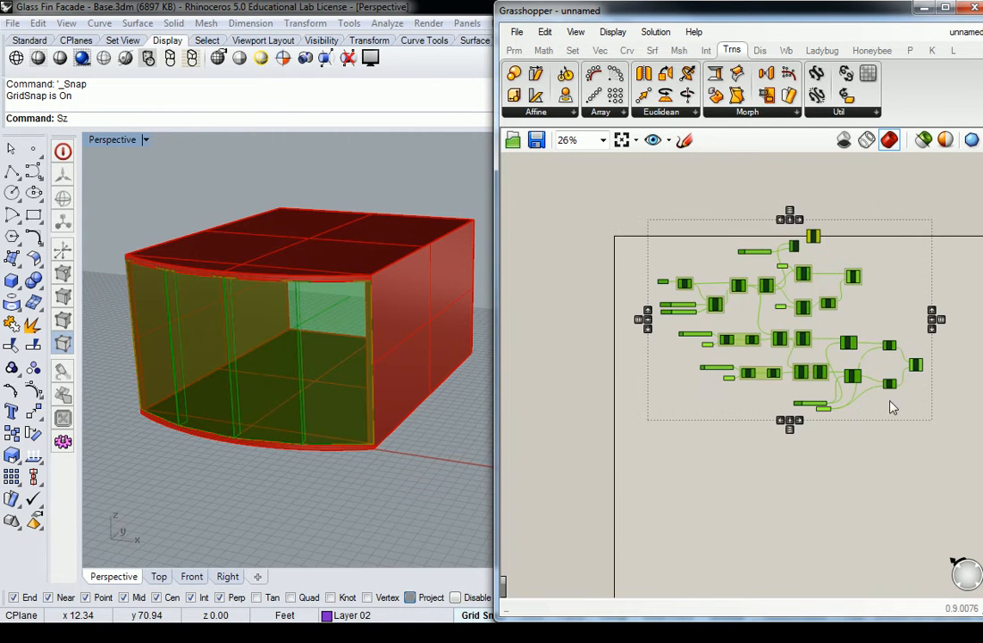
pyautogui.moveTo(847, 342); pyautogui.dragTo(849, 463)
pyautogui.click(865, 367)
pyautogui.scroll(4, 779, 360)
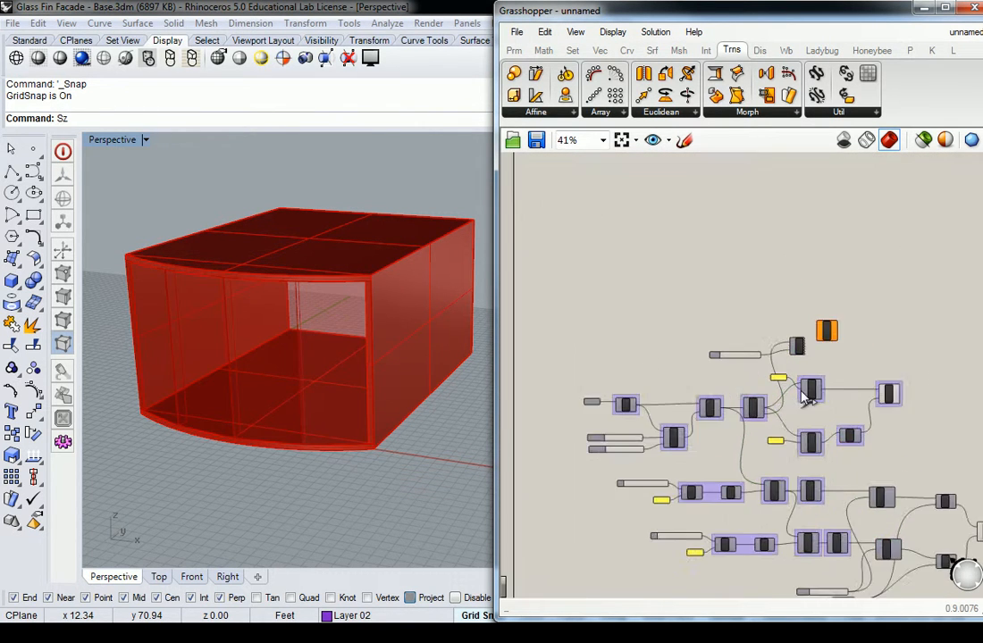
# Move the Surface Box further above the point list and feed its surface input from the isotrimmed subsurfaces
pyautogui.moveTo(871, 355); pyautogui.dragTo(777, 301)
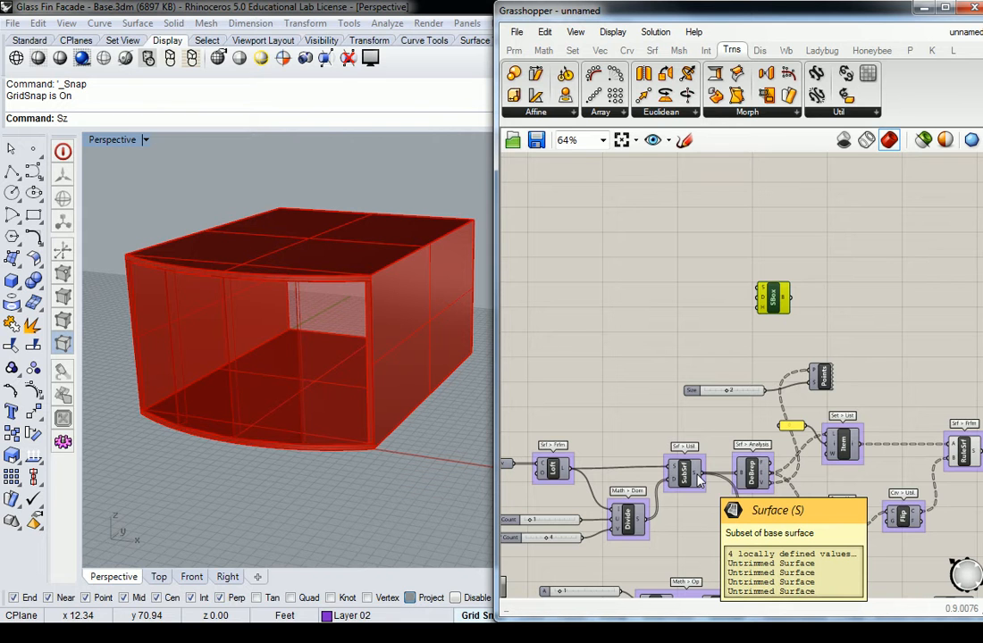
pyautogui.moveTo(701, 477); pyautogui.dragTo(760, 290)
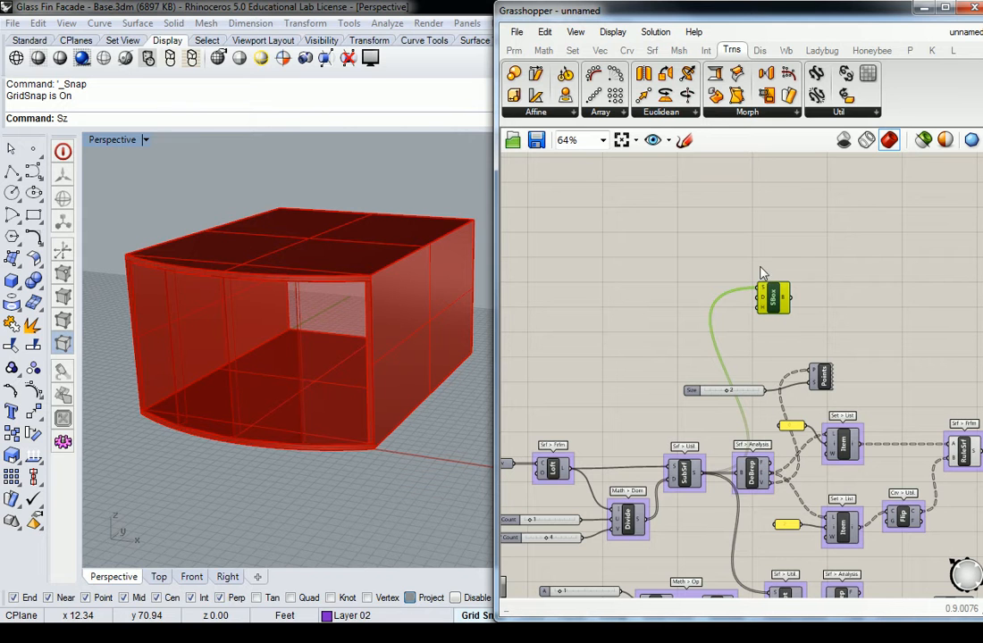
# Add a number slider with a minimum of 0 beside the Surface Box for its height
pyautogui.moveTo(766, 302)
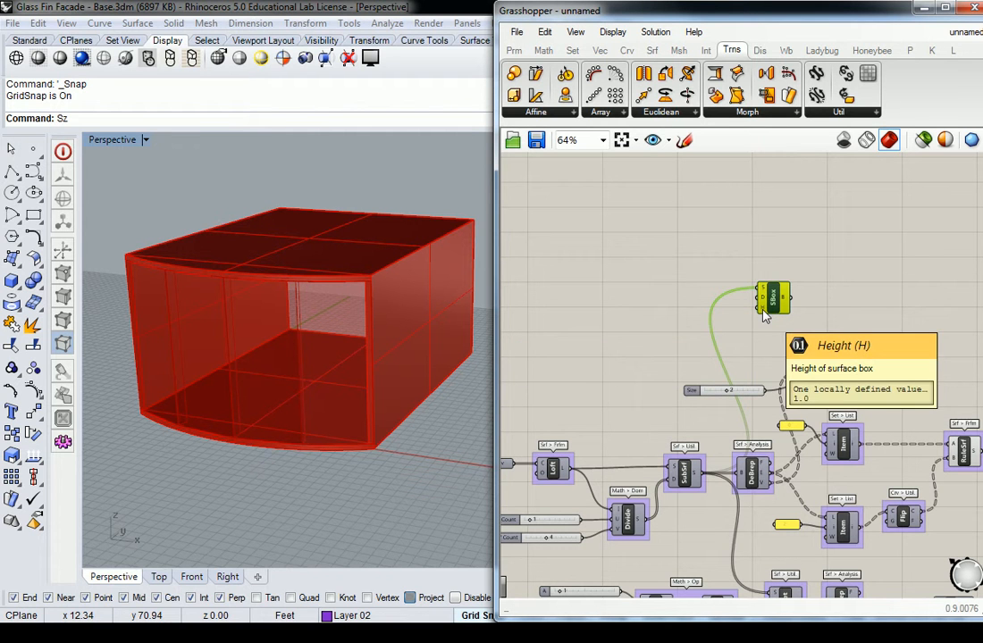
pyautogui.doubleClick(665, 314)
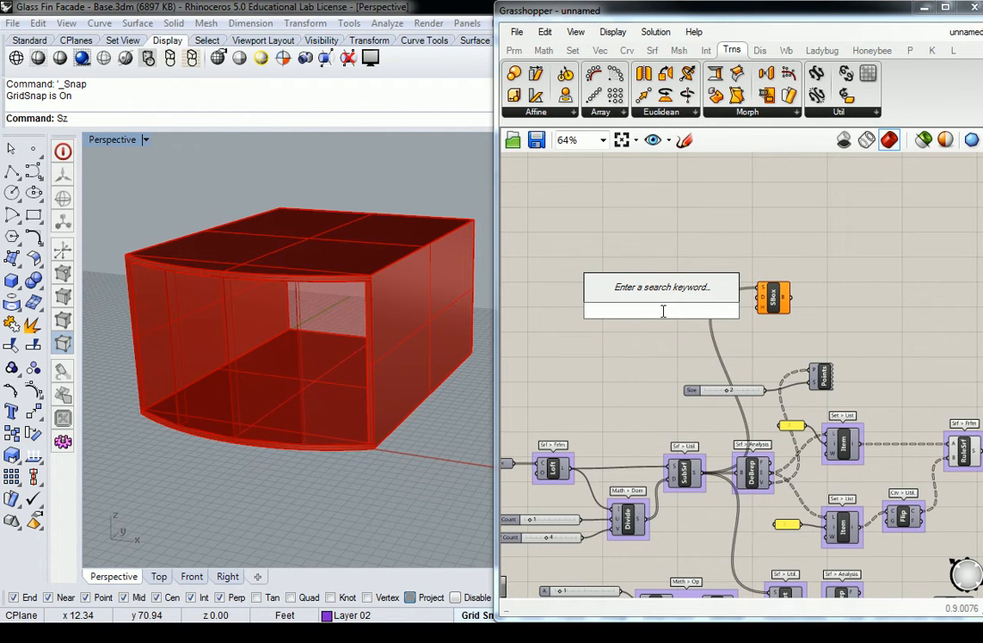
pyautogui.write('0')
pyautogui.write('.')
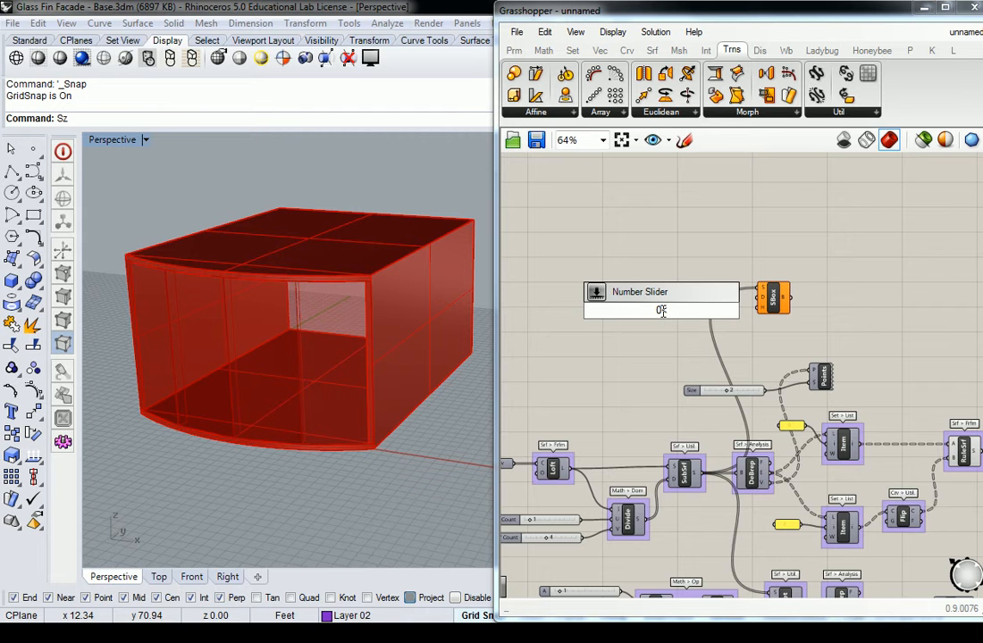
pyautogui.write('<2<4')
pyautogui.press('Return')
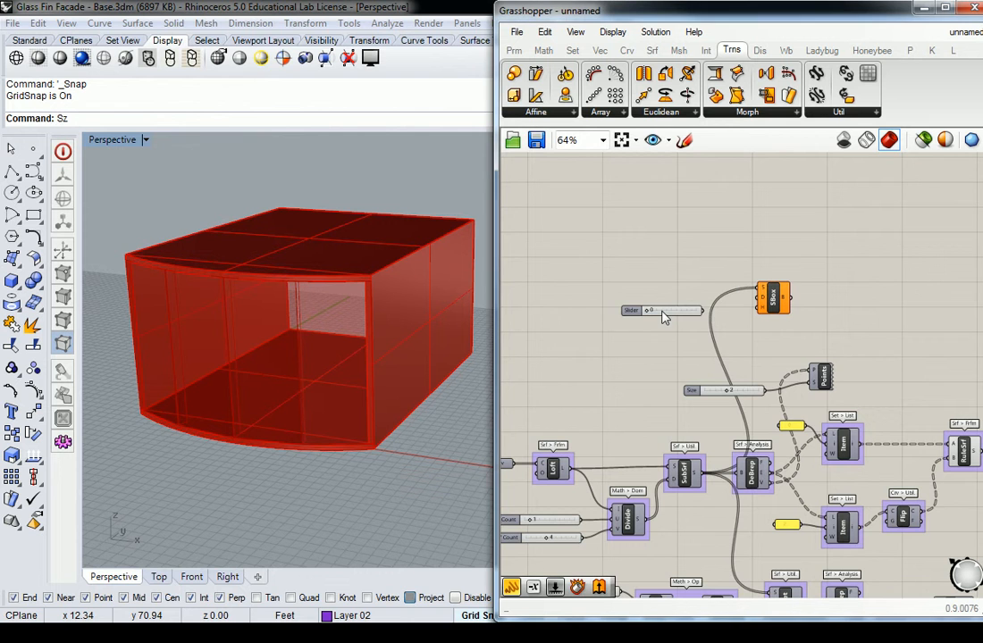
pyautogui.moveTo(664, 314); pyautogui.dragTo(634, 293)
# Copy the division component and its 12 panel up beside the Surface Box, with the new slider feeding input A
pyautogui.moveTo(659, 364); pyautogui.dragTo(691, 228, button='right')
pyautogui.scroll(5, 688, 473)
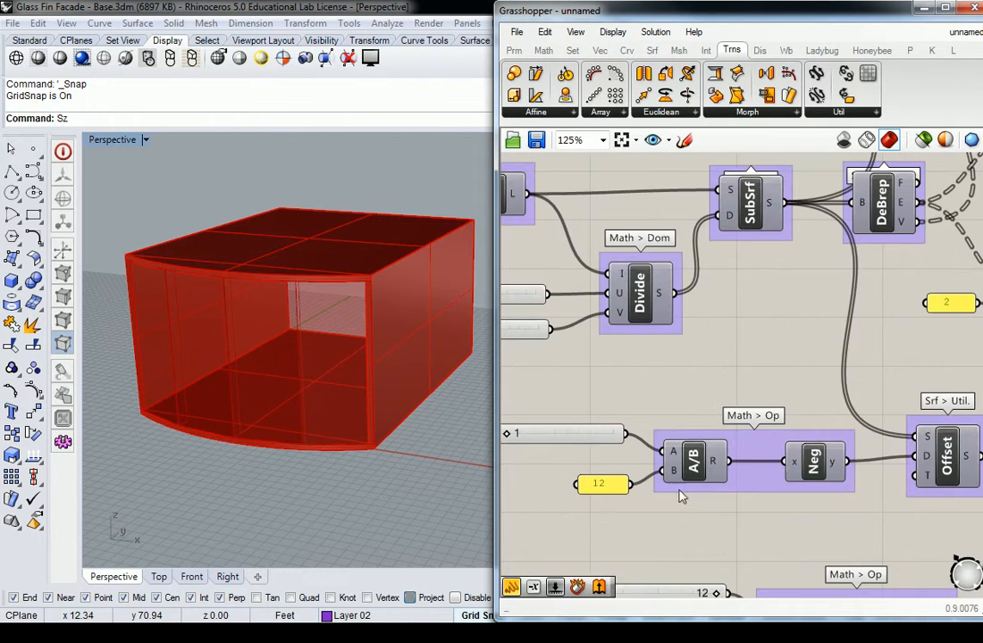
pyautogui.moveTo(561, 518); pyautogui.dragTo(760, 223)
pyautogui.scroll(-2, 750, 413)
pyautogui.scroll(-4, 751, 412)
pyautogui.scroll(4, 761, 224)
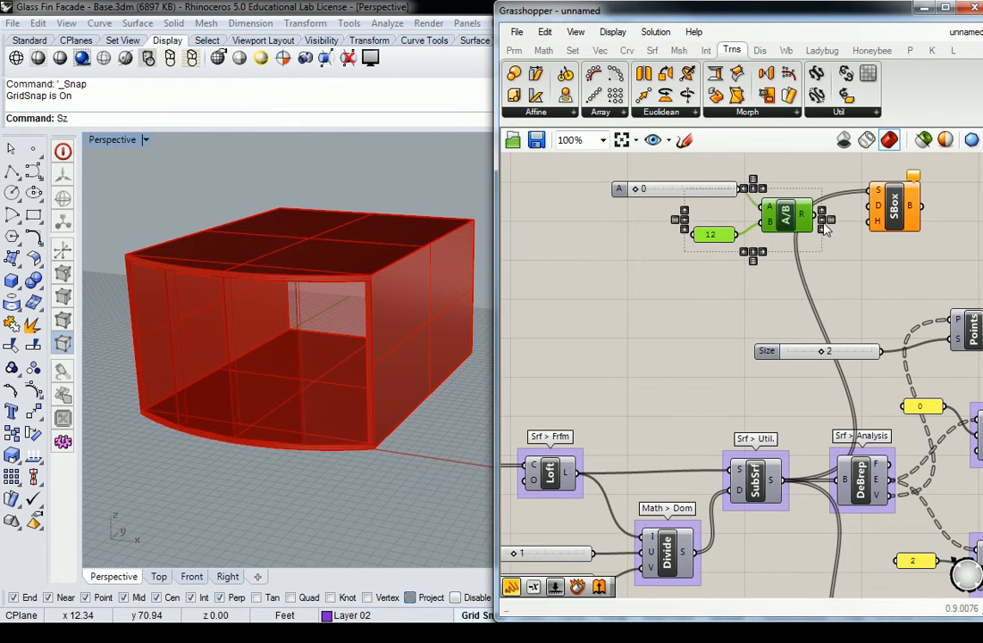
# Connect the division result to the Surface Box height input and space the Surface Box further from the division
pyautogui.moveTo(774, 224); pyautogui.dragTo(788, 219)
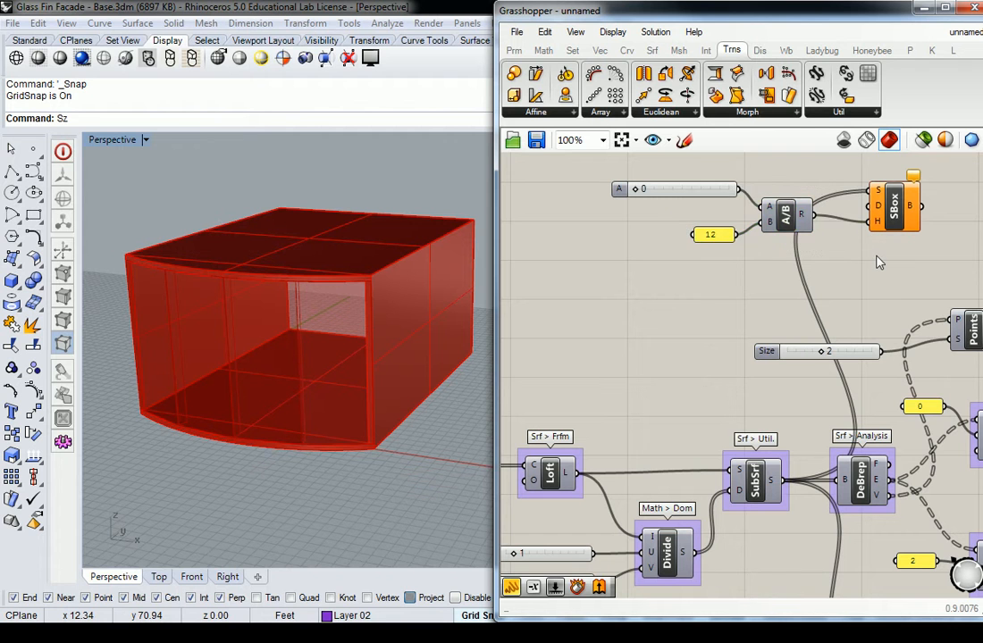
pyautogui.click(878, 261)
pyautogui.moveTo(904, 255); pyautogui.dragTo(839, 334, button='right')
pyautogui.moveTo(838, 294); pyautogui.dragTo(910, 286)
pyautogui.click(809, 219)
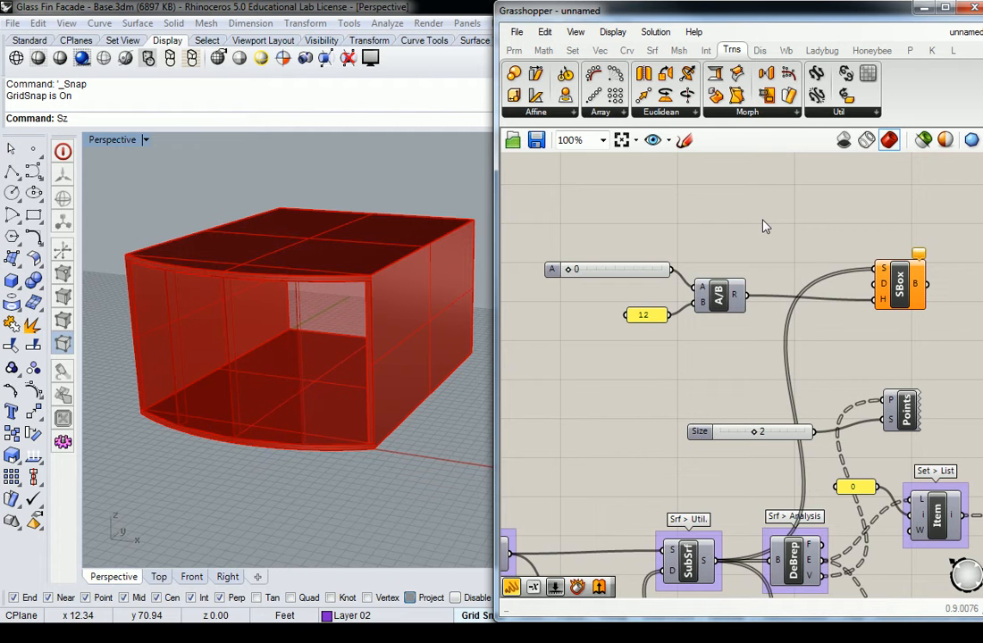
pyautogui.moveTo(759, 219); pyautogui.dragTo(721, 262, button='right')
pyautogui.moveTo(854, 336)
pyautogui.mouseDown()
pyautogui.moveTo(849, 325)
pyautogui.moveTo(856, 331)
pyautogui.mouseUp()
pyautogui.click(770, 286)
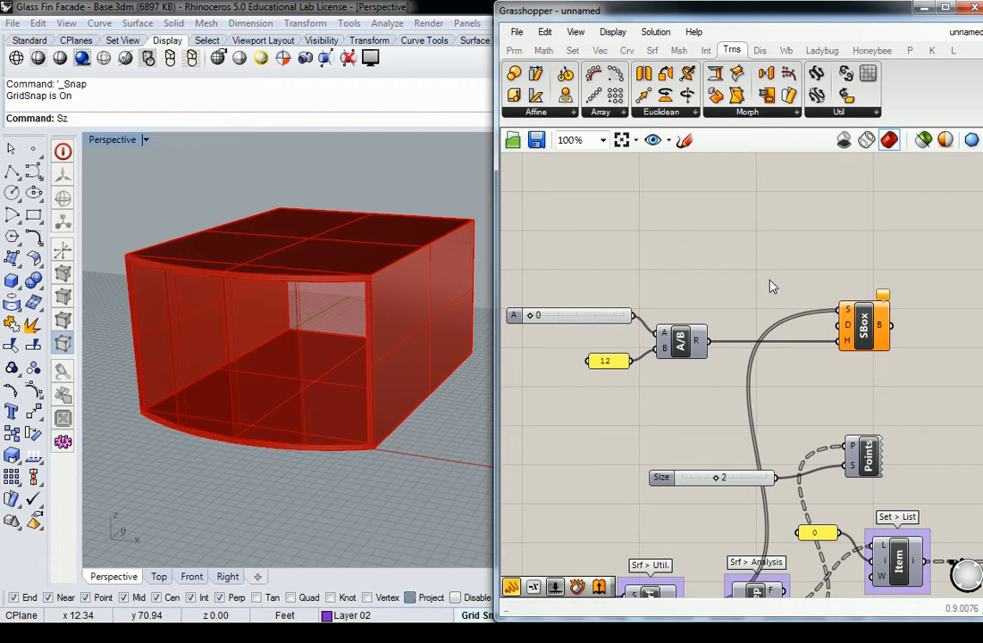
# Group the Surface Box component and label the group "Trans > Morph"
pyautogui.click(543, 50)
pyautogui.rightClick(866, 323)
pyautogui.click(874, 329)
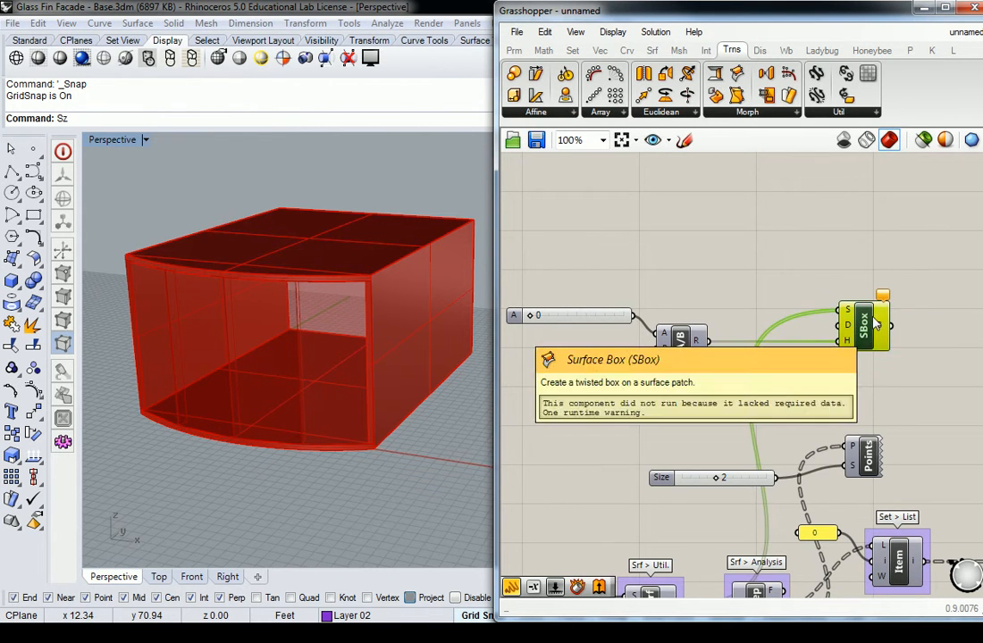
pyautogui.hotkey('ctrl', 'g')
pyautogui.rightClick(860, 303)
pyautogui.write('Trans > Morph')
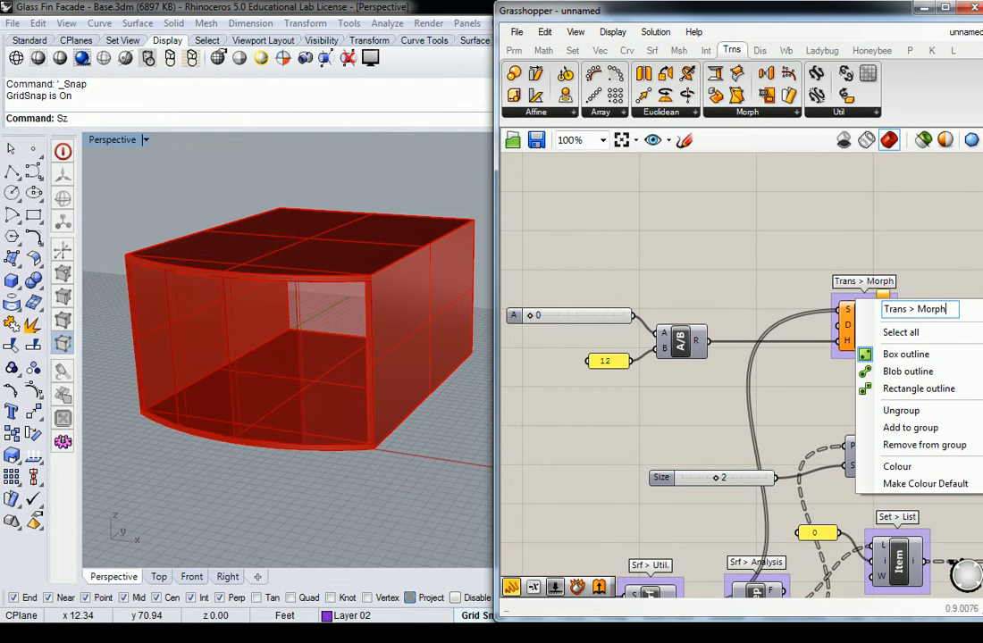
pyautogui.press('Return')
# Add a Construct Domain² component that takes four numbers, placed above the copied division component
pyautogui.moveTo(790, 239); pyautogui.dragTo(796, 240, button='right')
pyautogui.click(544, 50)
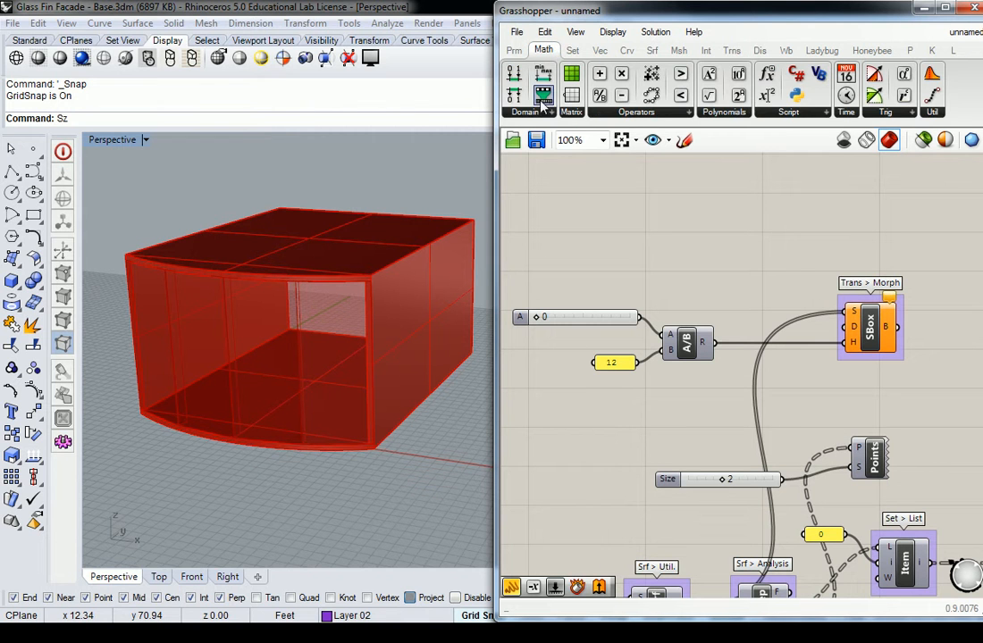
pyautogui.click(537, 113)
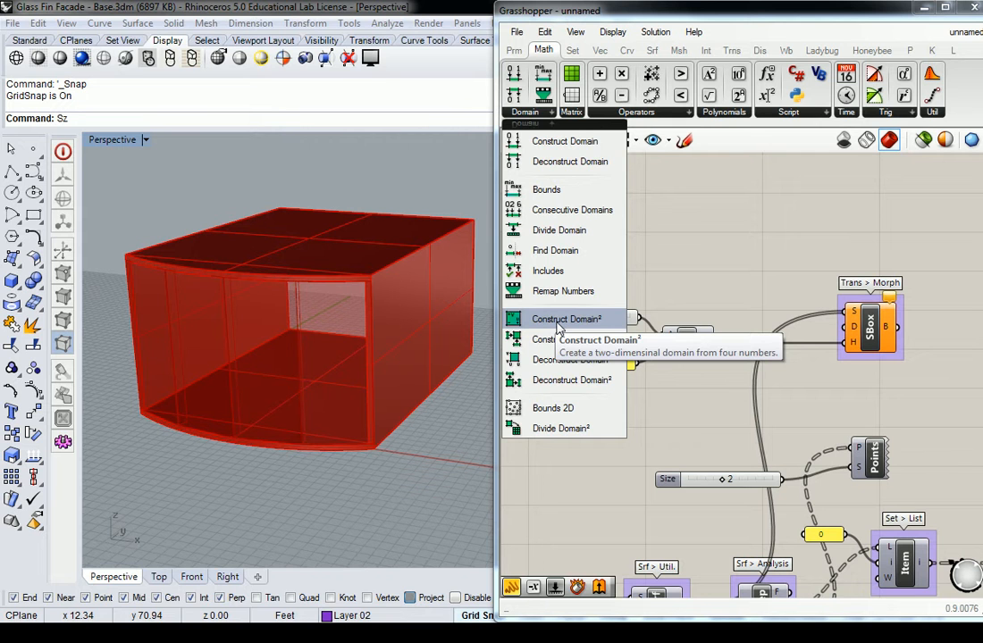
pyautogui.moveTo(560, 320); pyautogui.dragTo(697, 251)
pyautogui.click(623, 208)
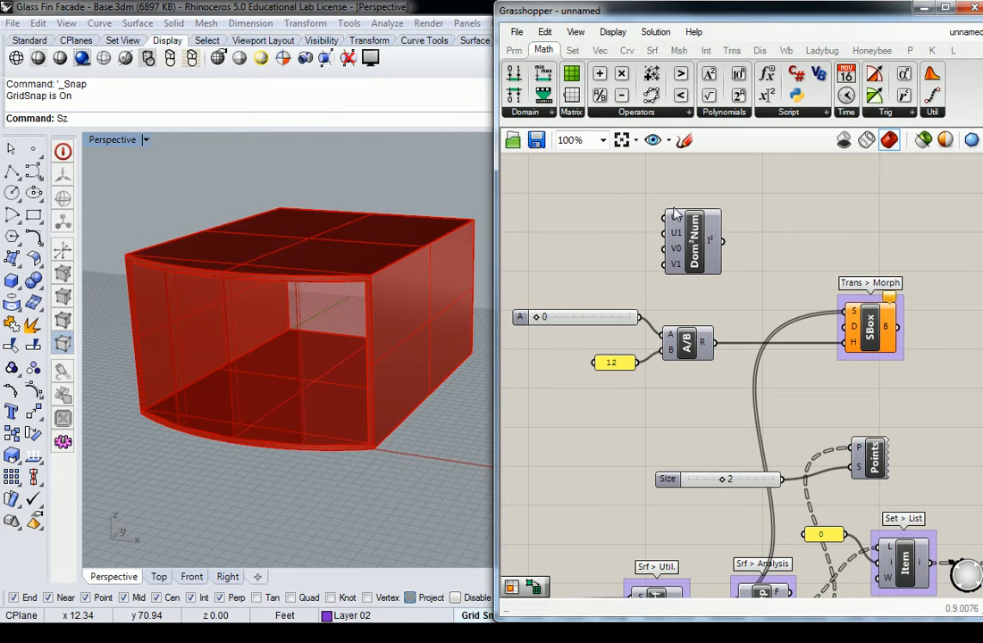
# Add a number slider ranging from 0 to 1 with value 0.55 and feed it into the Construct Domain² U0 input
pyautogui.moveTo(569, 206); pyautogui.dragTo(633, 234, button='right')
pyautogui.doubleClick(623, 234)
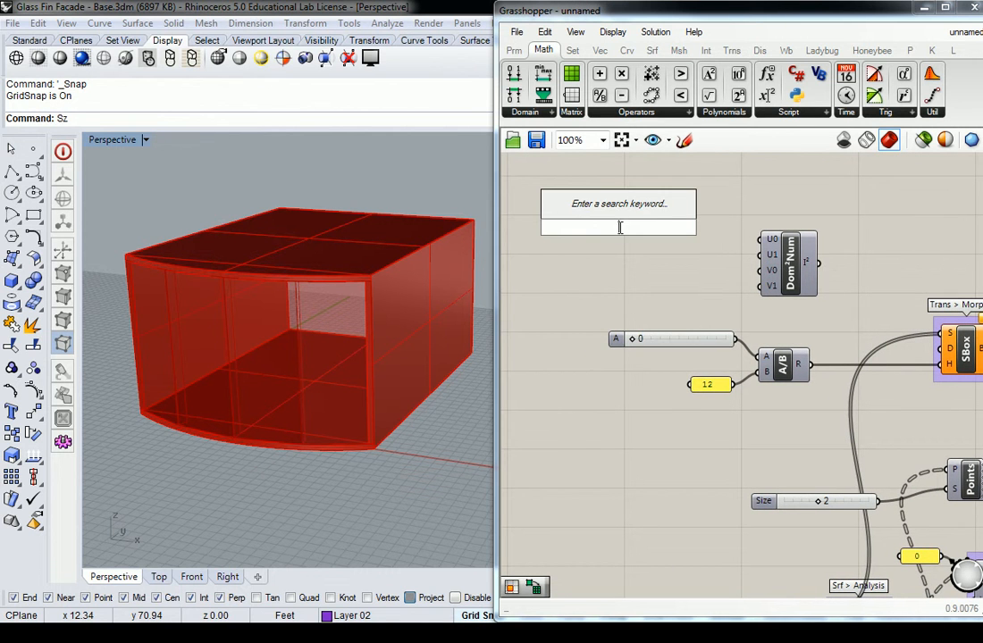
pyautogui.write('0')
pyautogui.write('<25')
pyautogui.write('<1')
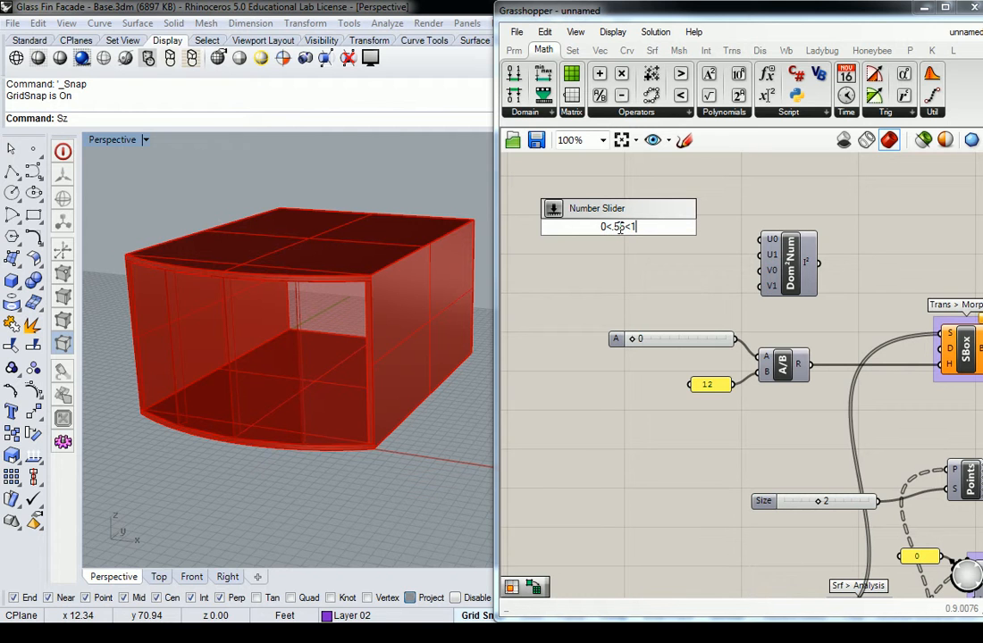
pyautogui.press('Return')
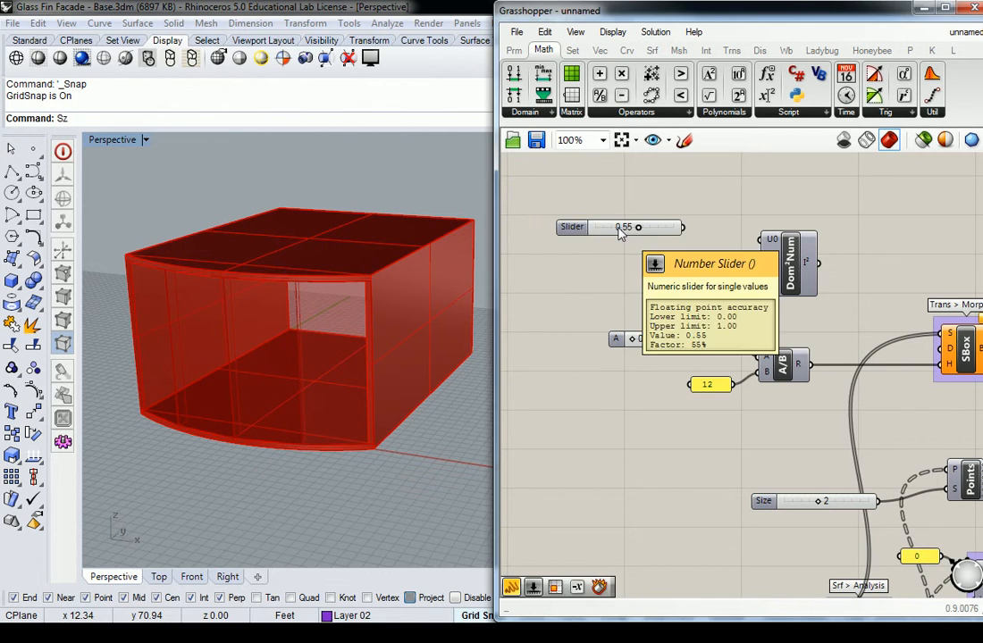
pyautogui.moveTo(684, 228); pyautogui.dragTo(761, 239)
# Make three copies of the U min slider and stack them below it
pyautogui.click(672, 230)
pyautogui.hotkey('ctrl', 'c')
pyautogui.hotkey('ctrl', 'v')
pyautogui.moveTo(671, 234); pyautogui.dragTo(673, 309)
pyautogui.hotkey('ctrl', 'v')
pyautogui.click(682, 258)
pyautogui.hotkey('ctrl', 'v')
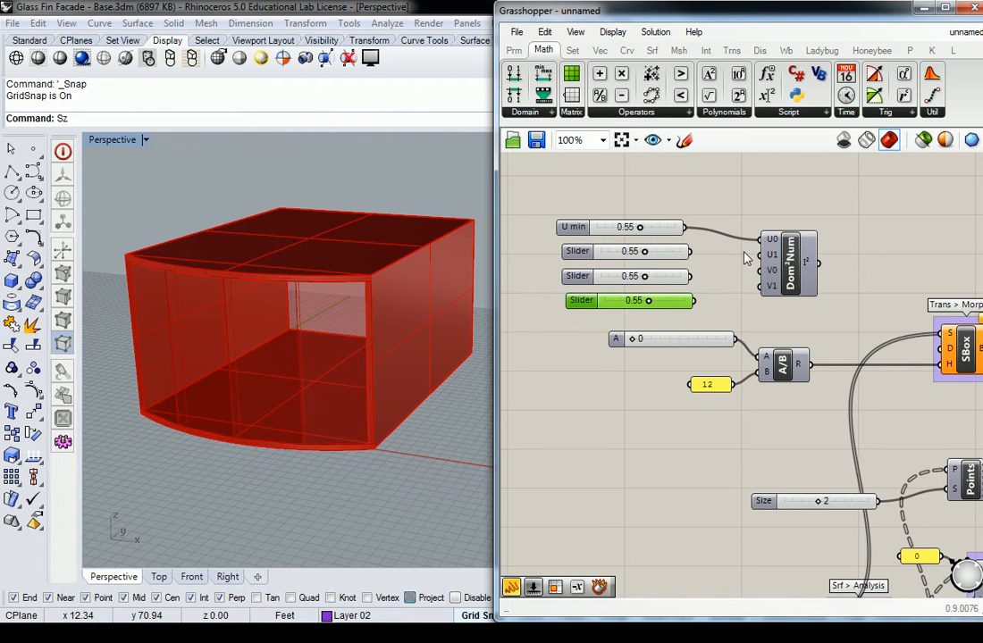
# Connect the three copied sliders in order to the U1, V0 and V1 inputs of Construct Domain²
pyautogui.moveTo(689, 251); pyautogui.dragTo(762, 255)
pyautogui.moveTo(690, 276); pyautogui.dragTo(762, 271)
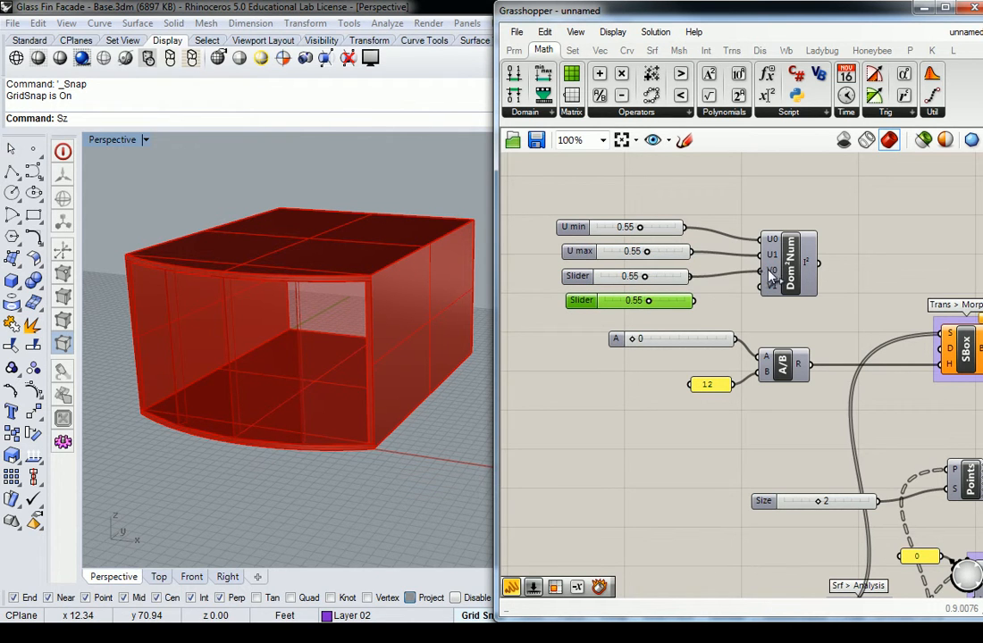
pyautogui.moveTo(696, 300); pyautogui.dragTo(764, 287)
pyautogui.click(734, 191)
# Set the sliders to U min 0.00, U max 1.00, V min 0.00 and V max 1.00
pyautogui.moveTo(735, 191); pyautogui.dragTo(709, 201, button='right')
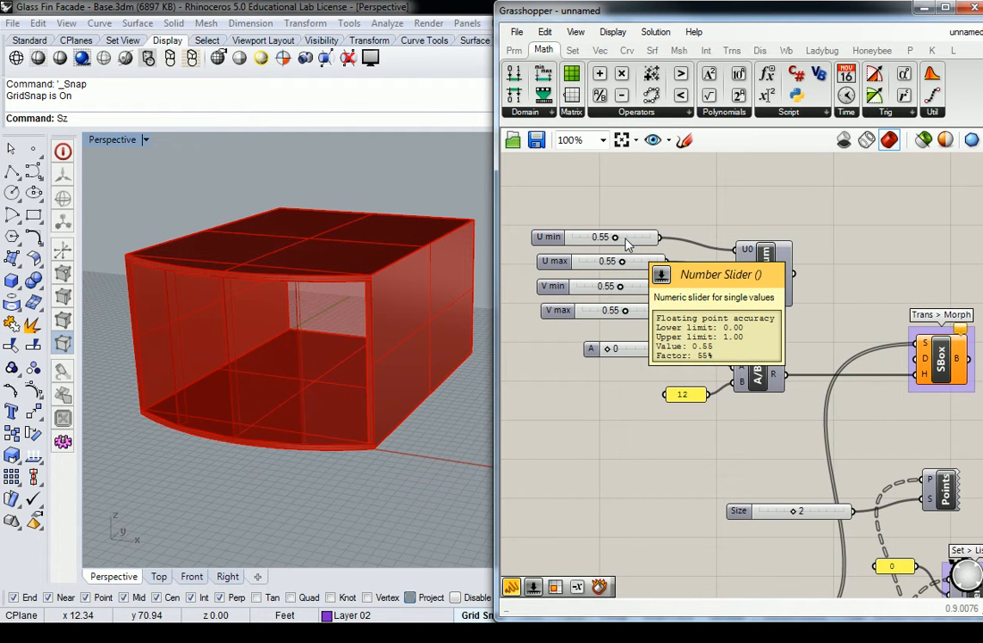
pyautogui.moveTo(712, 242); pyautogui.dragTo(701, 246, button='right')
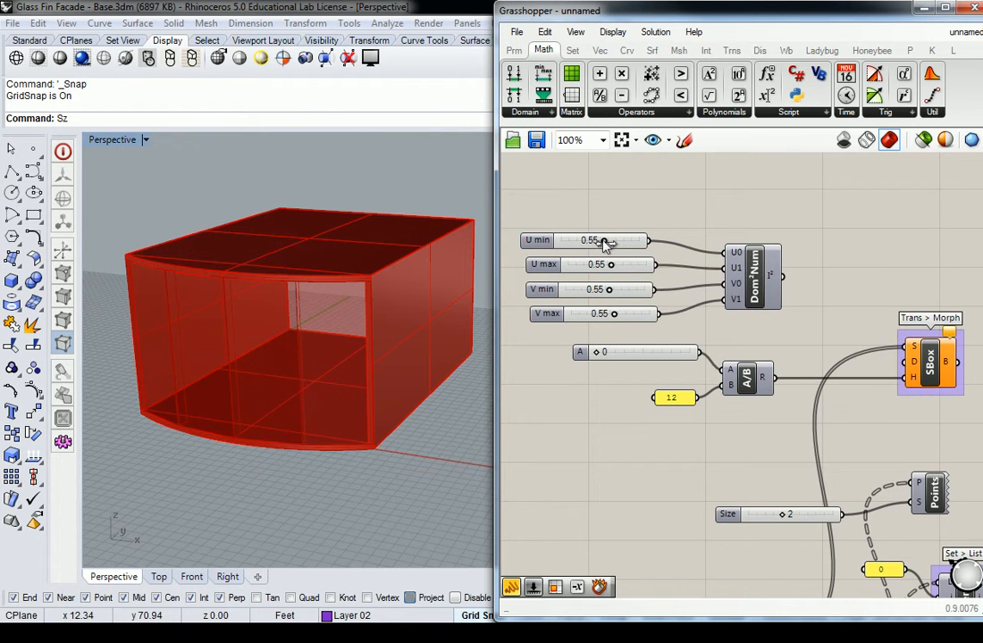
pyautogui.moveTo(605, 243); pyautogui.dragTo(560, 241)
pyautogui.moveTo(613, 265); pyautogui.dragTo(493, 286)
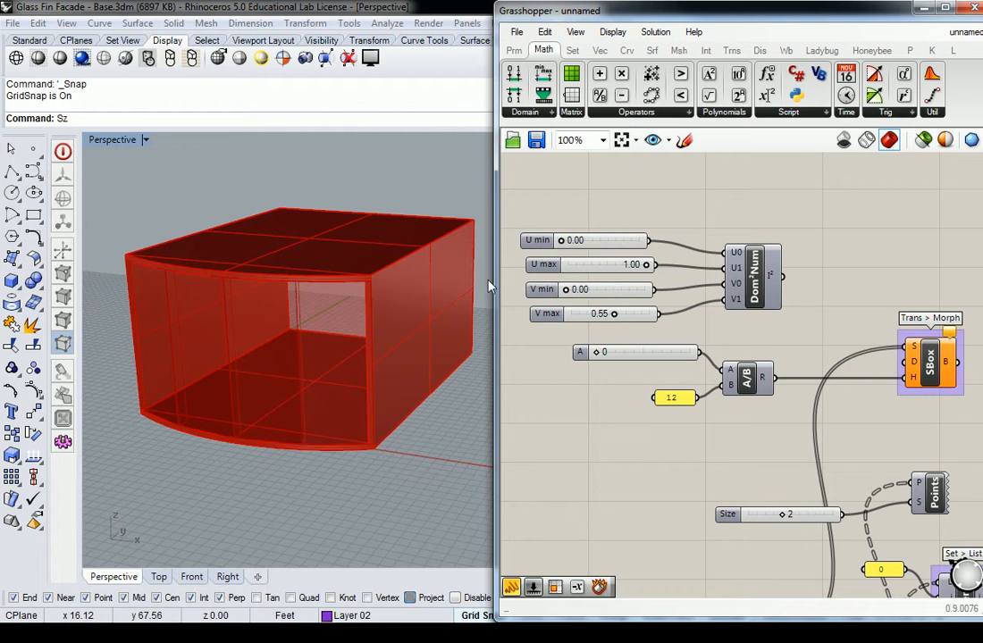
pyautogui.moveTo(614, 313); pyautogui.dragTo(655, 314)
# Connect the constructed domain to the Surface Box D input and reparameterize its S input
pyautogui.moveTo(659, 371); pyautogui.dragTo(605, 359, button='right')
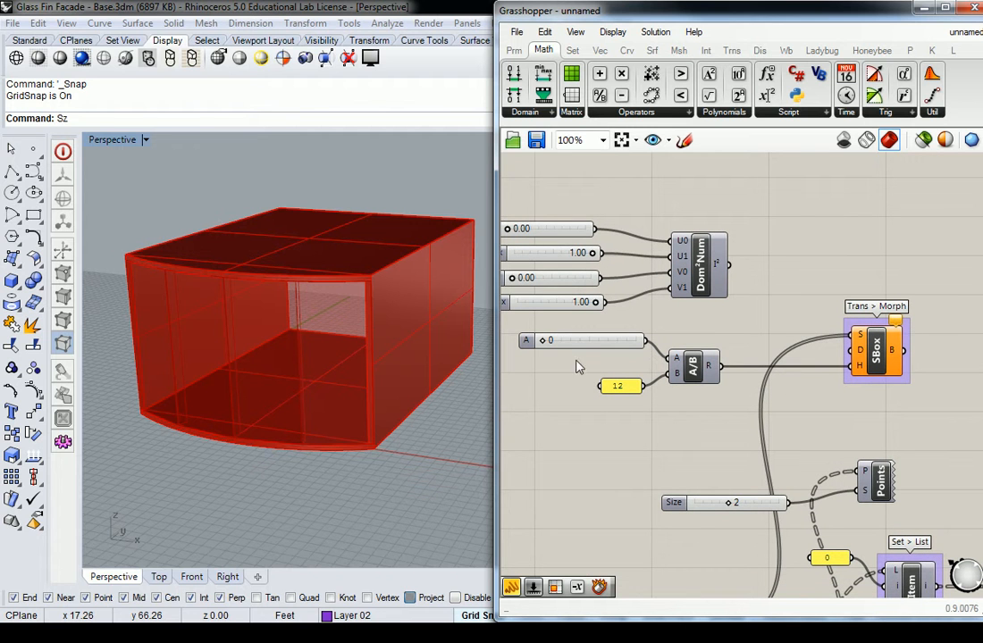
pyautogui.moveTo(730, 264); pyautogui.dragTo(851, 354)
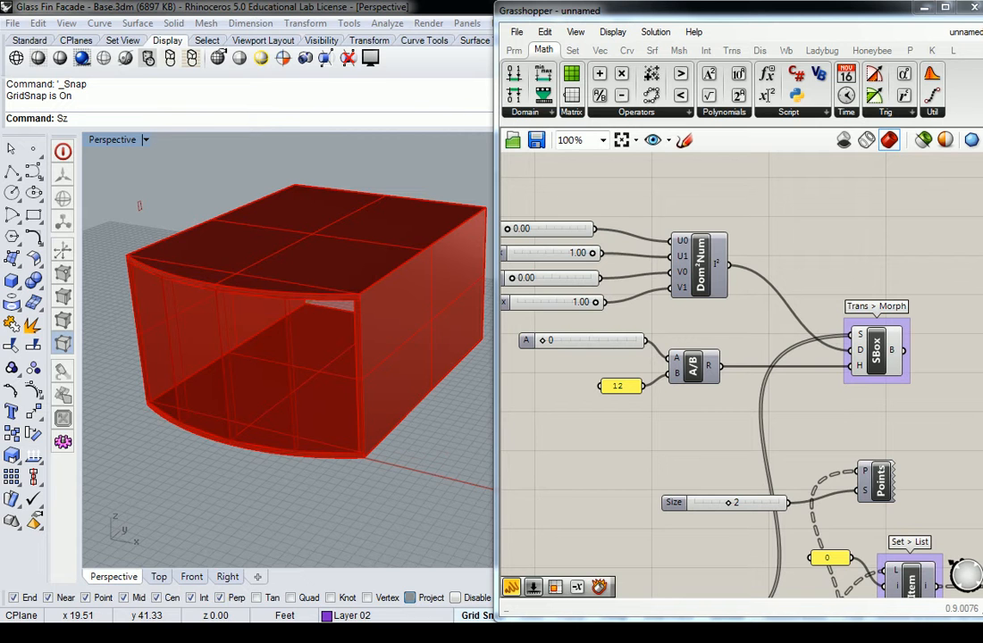
pyautogui.rightClick(860, 338)
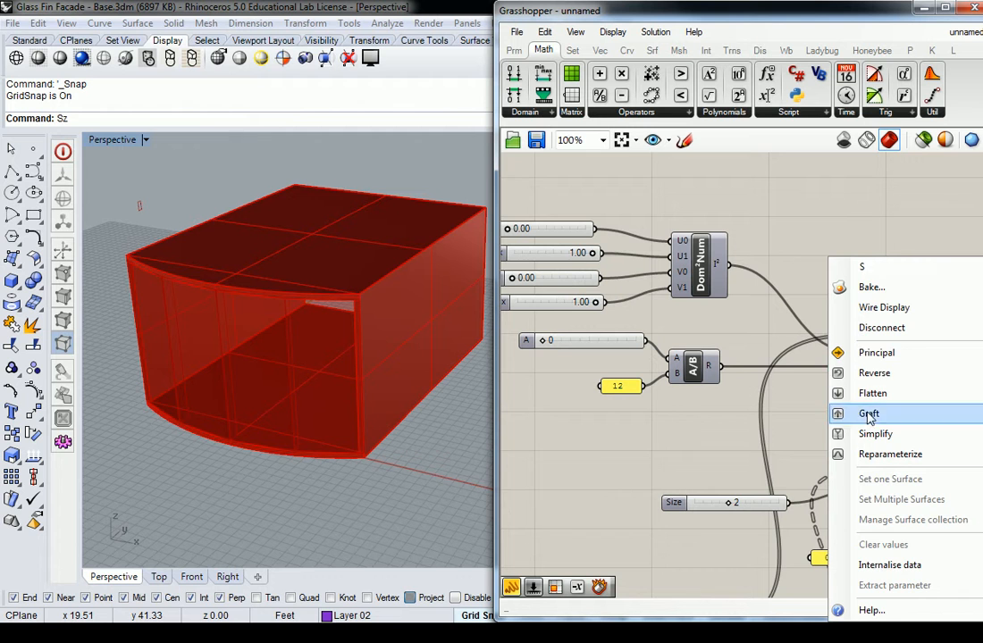
pyautogui.click(863, 453)
pyautogui.moveTo(303, 377); pyautogui.dragTo(396, 339, button='right')
# Set slider A of the Surface Box height division to 24
pyautogui.moveTo(637, 345); pyautogui.dragTo(690, 362, button='right')
pyautogui.moveTo(904, 382)
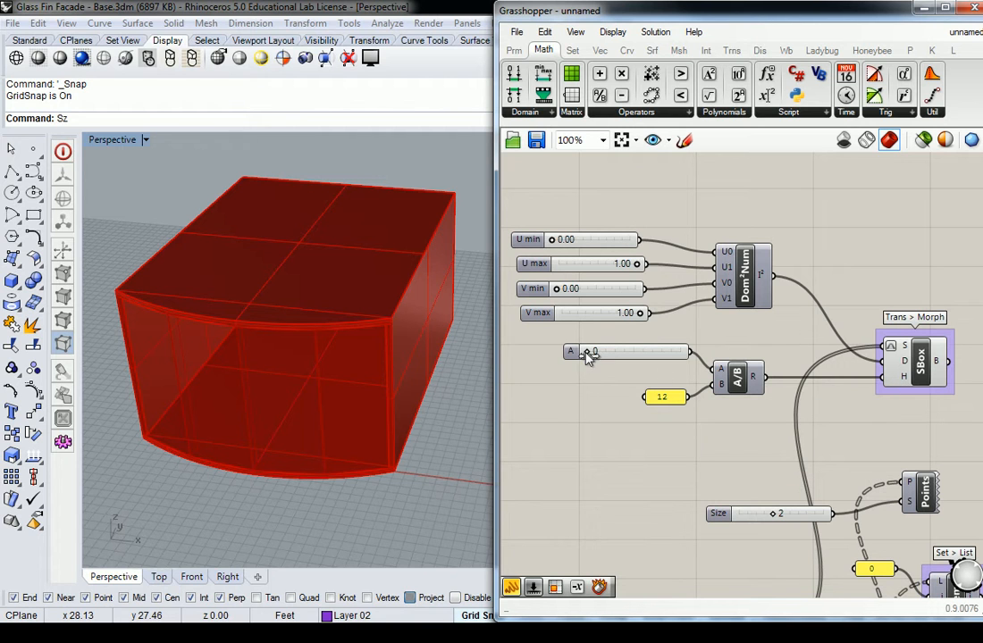
pyautogui.moveTo(588, 351); pyautogui.dragTo(681, 356)
pyautogui.moveTo(430, 272); pyautogui.dragTo(305, 358, button='right')
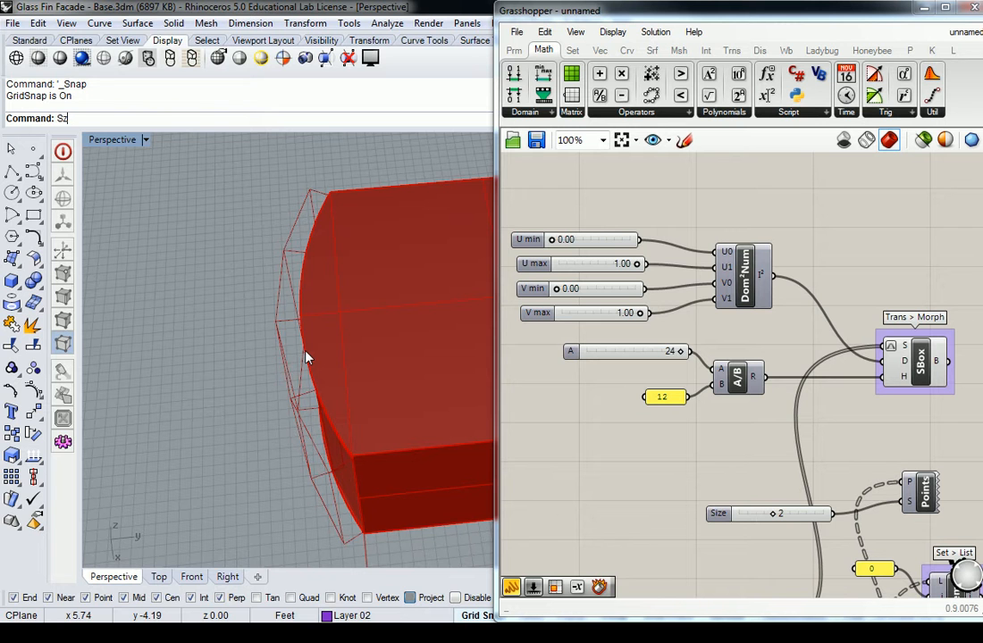
# Switch off the previews of the panel and fin components below the Surface Box part of the definition
pyautogui.scroll(-5, 934, 282)
pyautogui.scroll(-3, 932, 282)
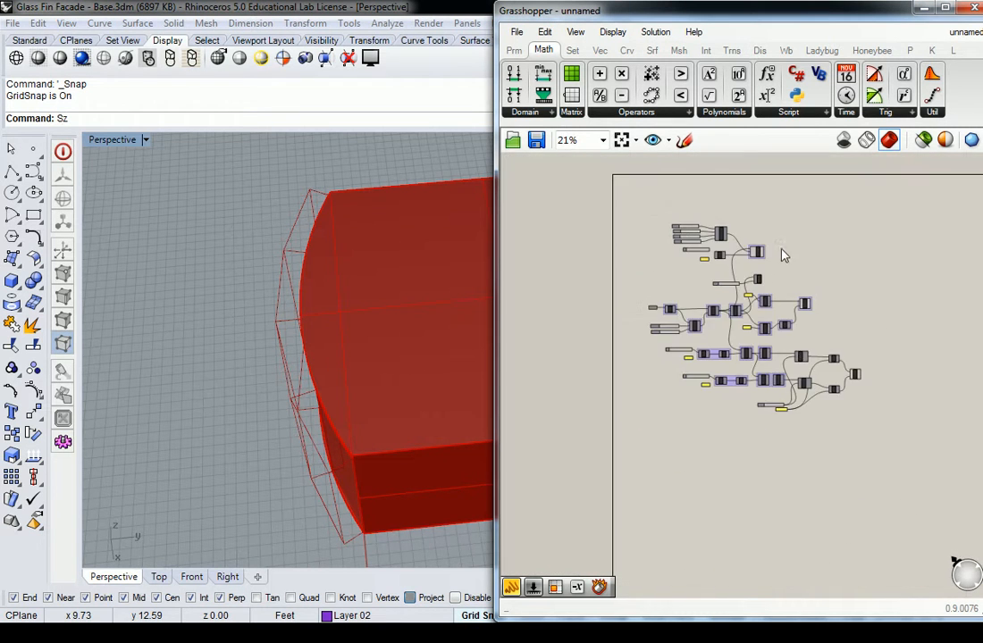
pyautogui.moveTo(648, 474); pyautogui.dragTo(762, 380)
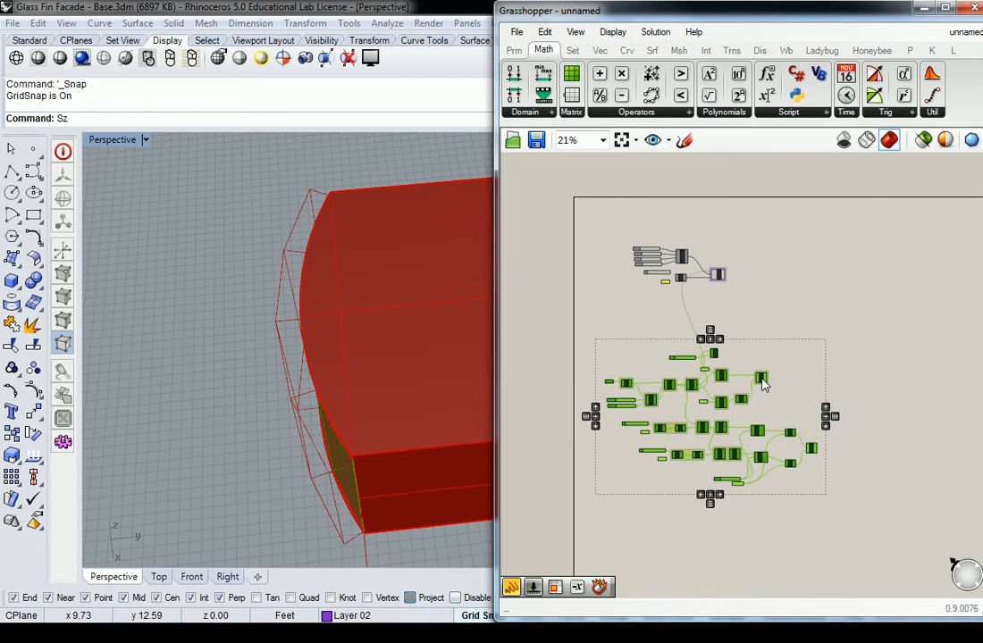
pyautogui.rightClick(760, 379)
pyautogui.click(789, 409)
pyautogui.moveTo(360, 344); pyautogui.dragTo(406, 336, button='right')
pyautogui.middleClick(812, 449)
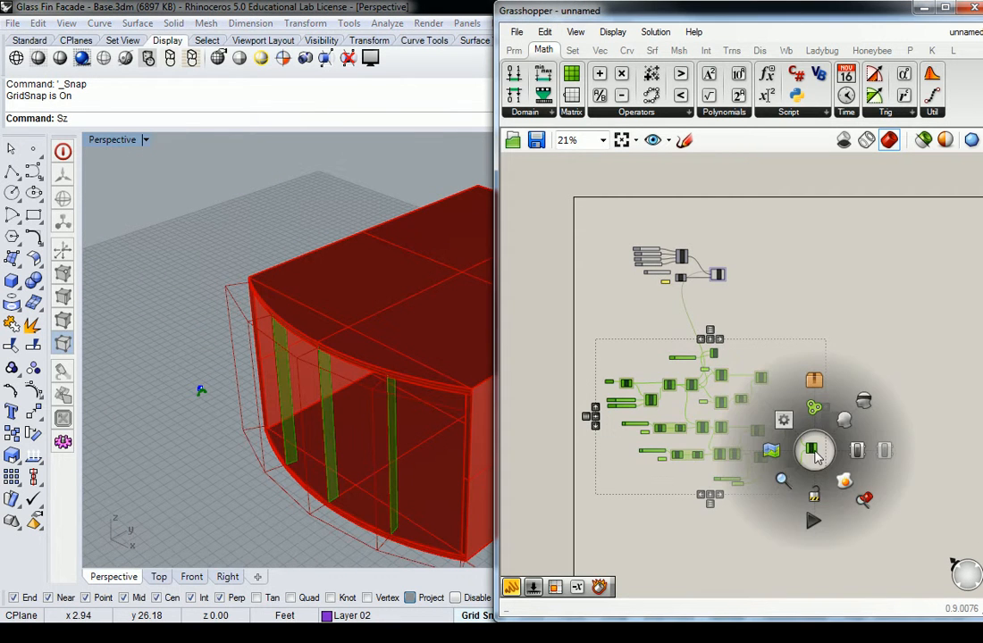
pyautogui.click(858, 399)
pyautogui.moveTo(793, 357); pyautogui.dragTo(803, 314, button='right')
pyautogui.moveTo(391, 424); pyautogui.dragTo(351, 333, button='right')
pyautogui.scroll(5, 766, 353)
pyautogui.rightClick(798, 349)
pyautogui.click(831, 382)
# Highlight the Ruled Surface component to check its geometry and turn off its preview
pyautogui.scroll(-3, 762, 347)
pyautogui.moveTo(898, 295); pyautogui.dragTo(675, 398)
pyautogui.scroll(3, 849, 346)
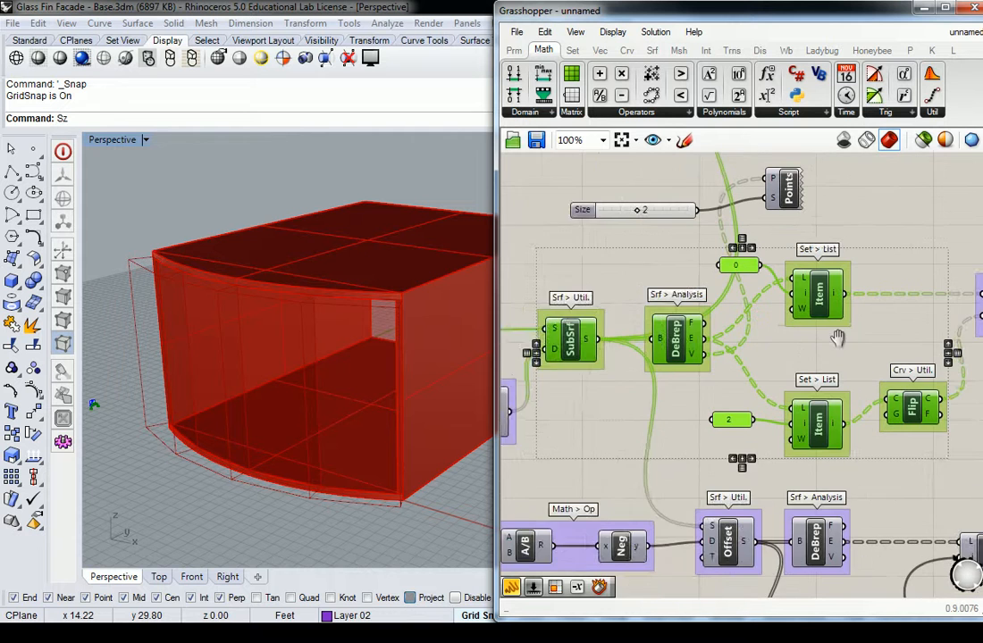
pyautogui.moveTo(847, 342); pyautogui.dragTo(726, 339, button='right')
pyautogui.moveTo(828, 384); pyautogui.dragTo(764, 407, button='right')
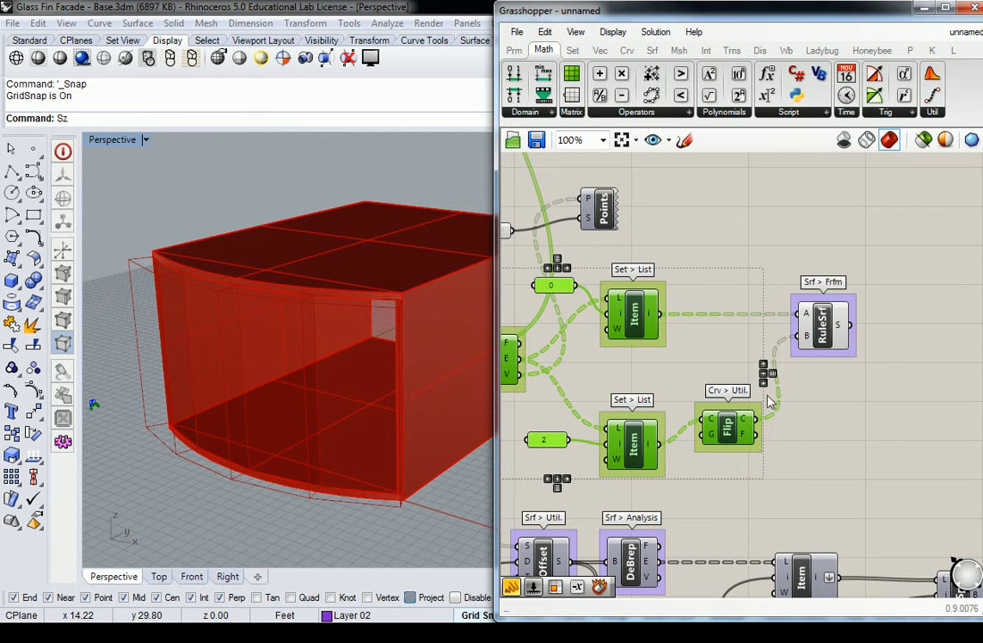
pyautogui.click(829, 331)
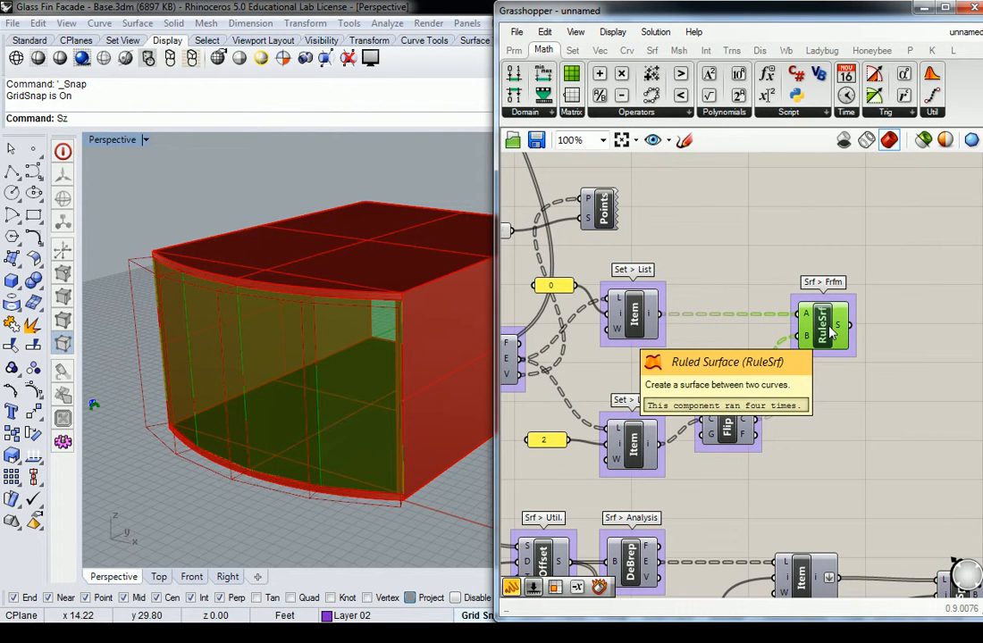
pyautogui.click(816, 249)
pyautogui.moveTo(702, 273); pyautogui.dragTo(811, 438, button='right')
pyautogui.rightClick(890, 341)
pyautogui.click(899, 377)
pyautogui.scroll(-5, 860, 340)
pyautogui.scroll(5, 764, 283)
pyautogui.moveTo(774, 286); pyautogui.dragTo(737, 326, button='right')
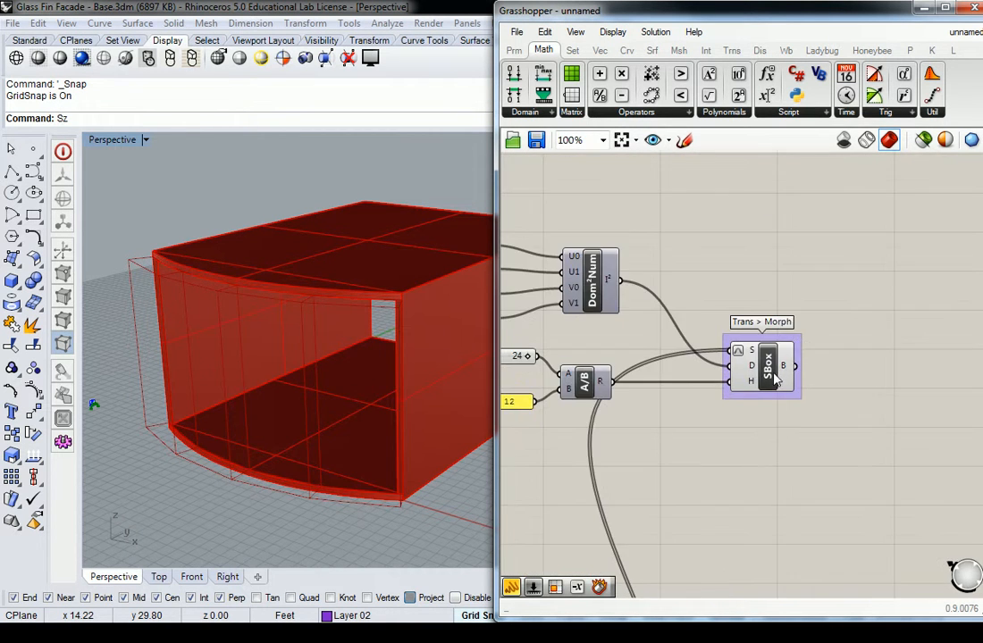
# Add a Deconstruct Brep component beside the Surface Box, feed it the boxes and highlight its geometry in the viewport
pyautogui.click(772, 376)
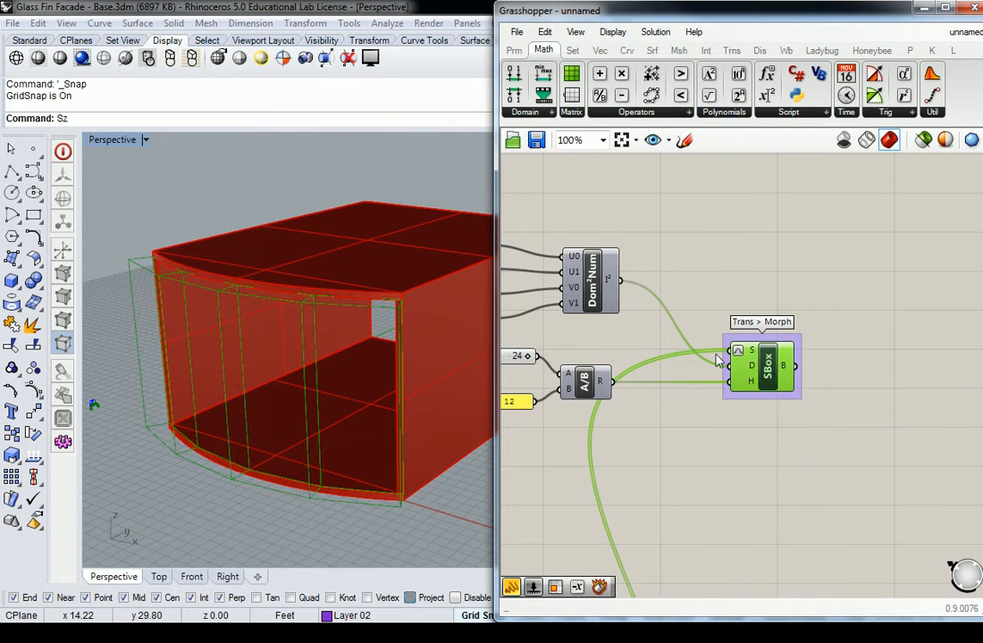
pyautogui.moveTo(819, 302); pyautogui.dragTo(728, 285, button='right')
pyautogui.click(762, 326)
pyautogui.moveTo(761, 325); pyautogui.dragTo(679, 317, button='right')
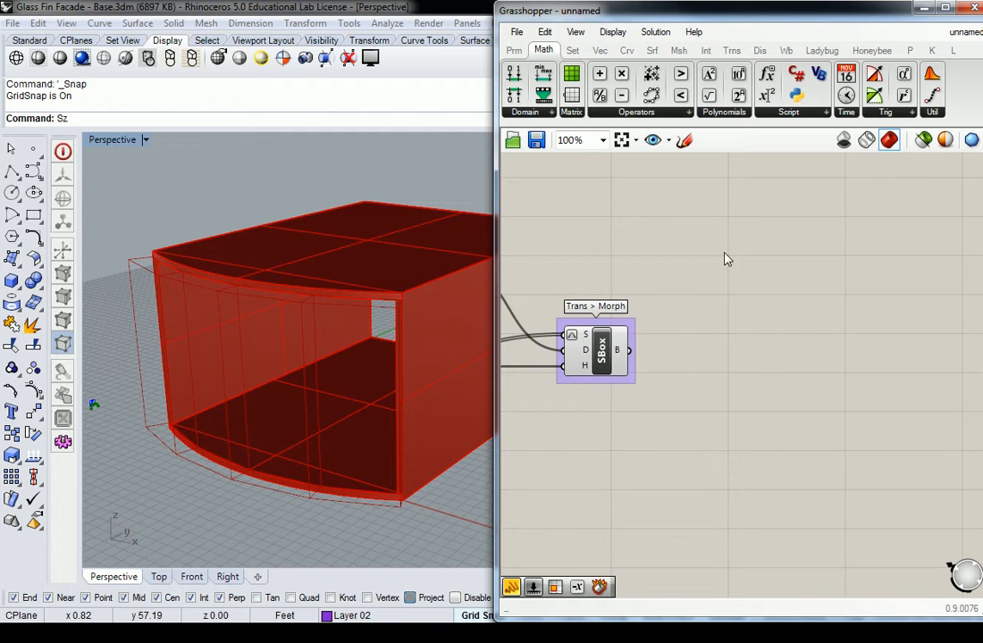
pyautogui.click(653, 54)
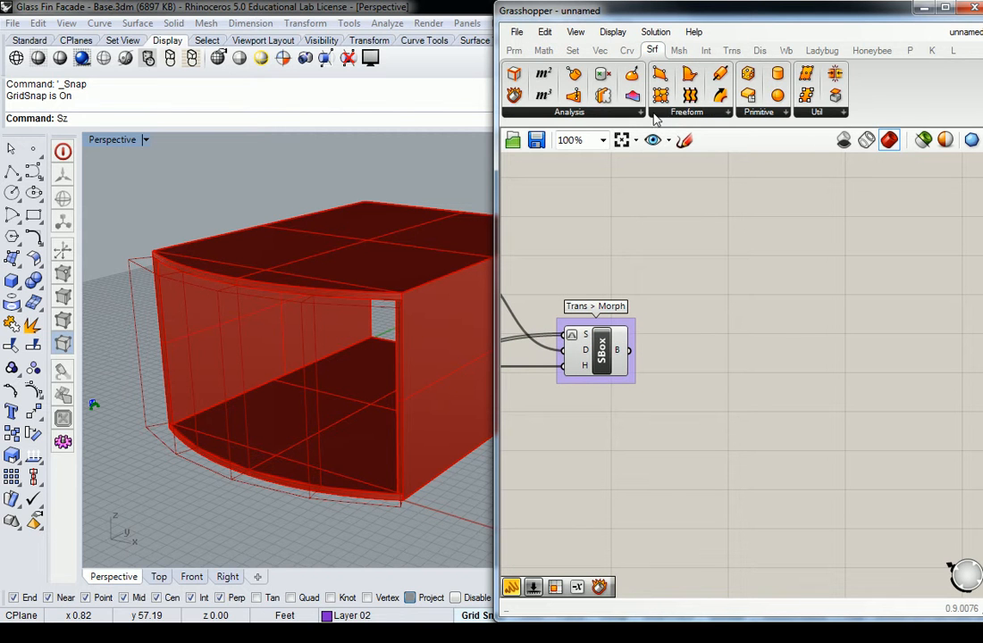
pyautogui.click(581, 113)
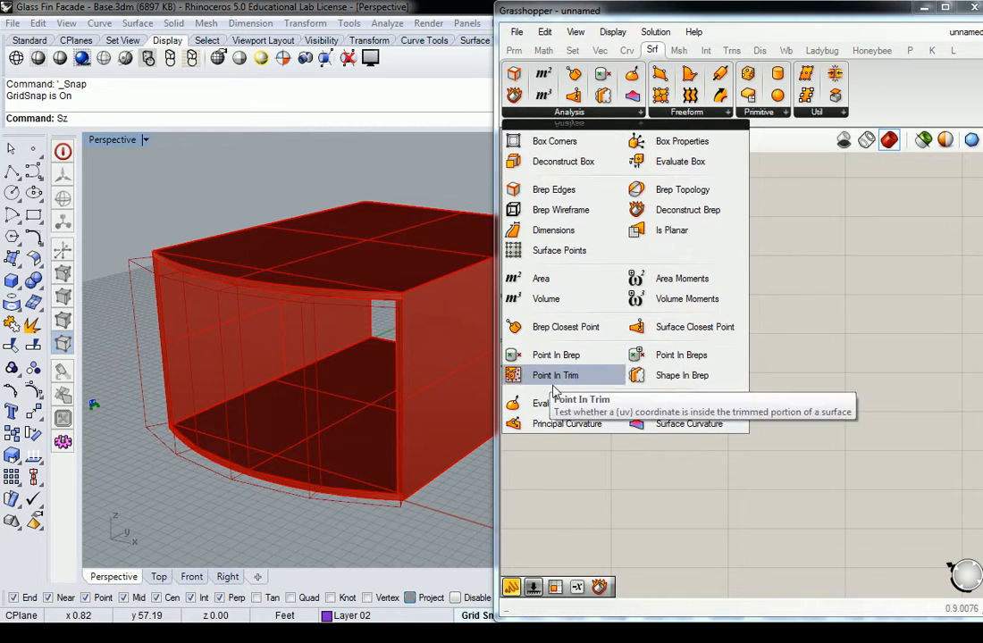
pyautogui.moveTo(661, 210); pyautogui.dragTo(702, 350)
pyautogui.moveTo(630, 350); pyautogui.dragTo(676, 354)
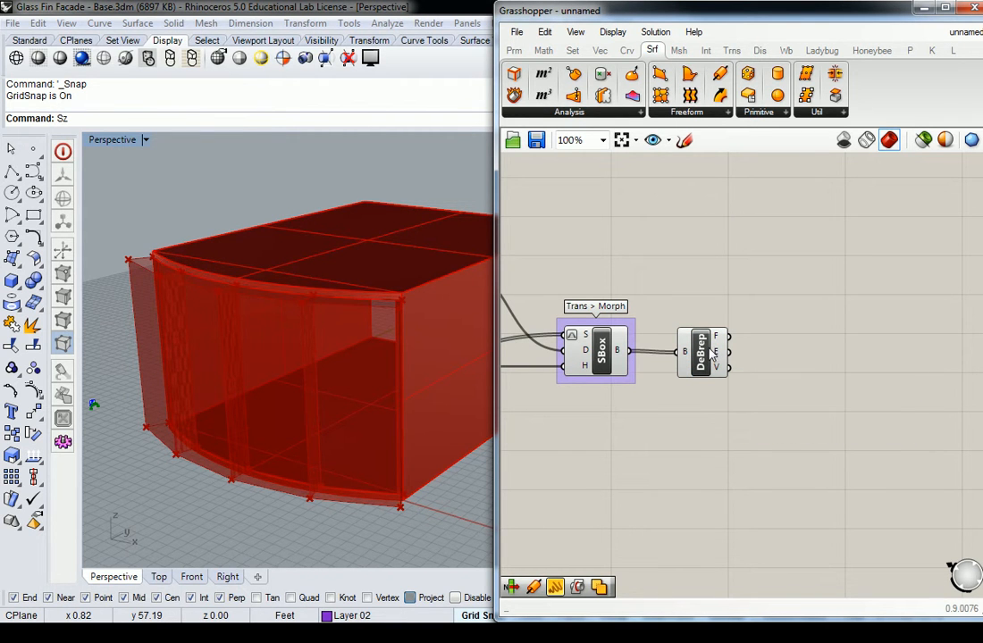
pyautogui.click(714, 356)
pyautogui.moveTo(425, 309); pyautogui.dragTo(388, 285, button='right')
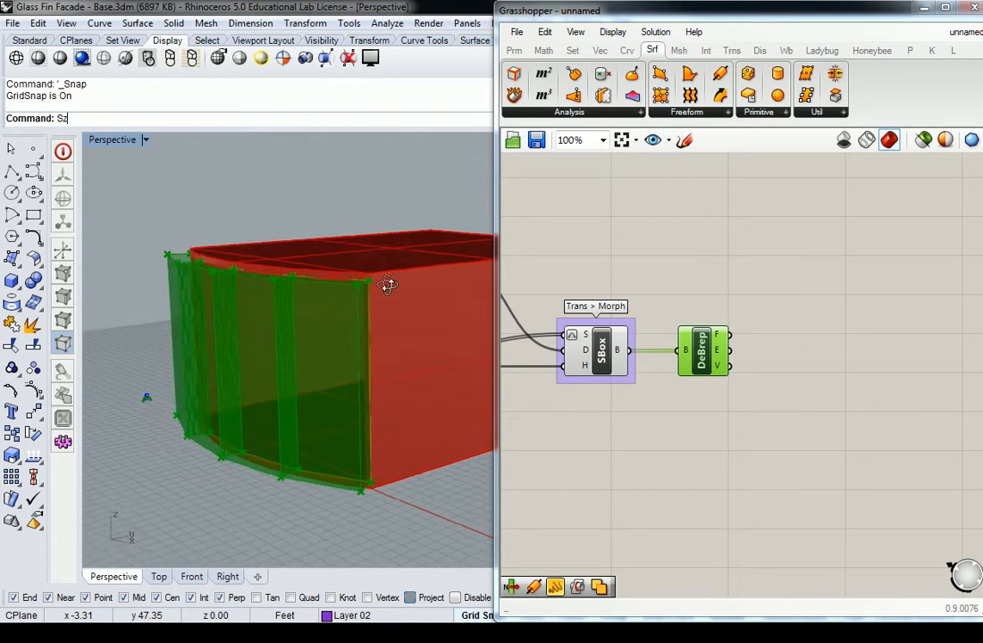
pyautogui.click(511, 268)
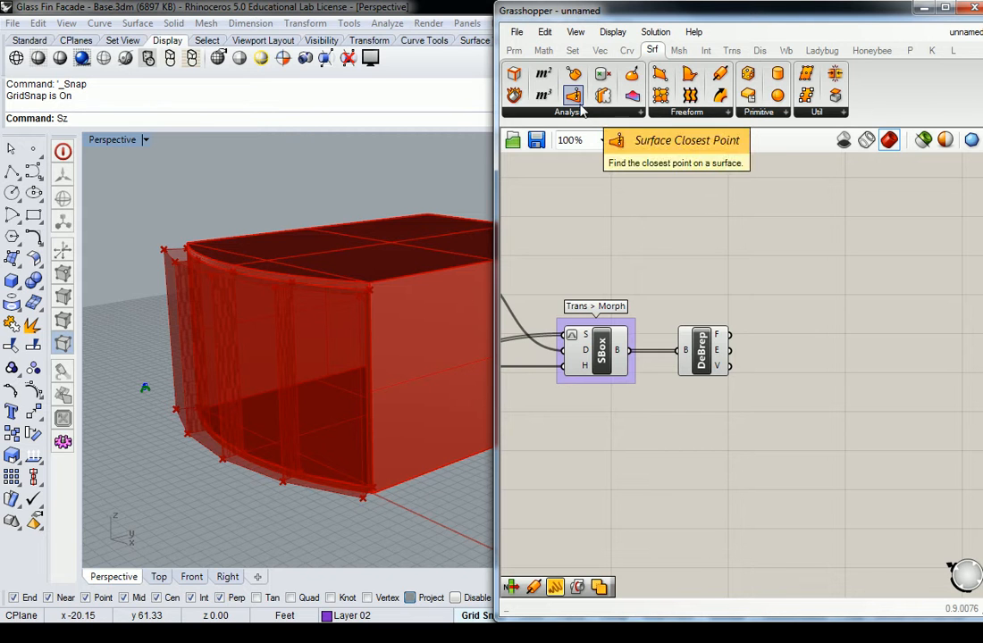
# Add a List Item component and connect the Deconstruct Brep faces to its list input
pyautogui.click(571, 51)
pyautogui.click(554, 111)
pyautogui.click(559, 160)
pyautogui.click(793, 286)
pyautogui.moveTo(730, 334); pyautogui.dragTo(768, 272)
# Add an integer slider from 0 to 5 set to 0 and connect it to the List Item index
pyautogui.doubleClick(658, 287)
pyautogui.write('9')
pyautogui.write('<5')
pyautogui.press('Return')
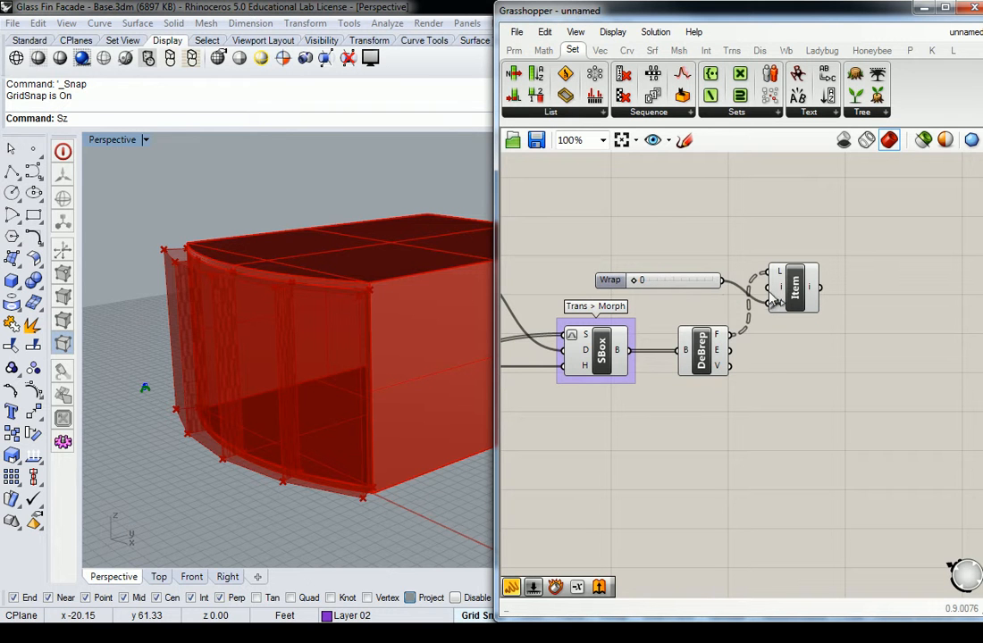
pyautogui.moveTo(722, 280); pyautogui.dragTo(767, 286)
# Hide the previews of the Surface Box and Deconstruct Brep components
pyautogui.moveTo(754, 432); pyautogui.dragTo(542, 338)
pyautogui.middleClick(594, 340)
pyautogui.click(597, 344)
pyautogui.click(658, 226)
pyautogui.moveTo(279, 330); pyautogui.dragTo(401, 304, button='right')
pyautogui.scroll(-1, 681, 254)
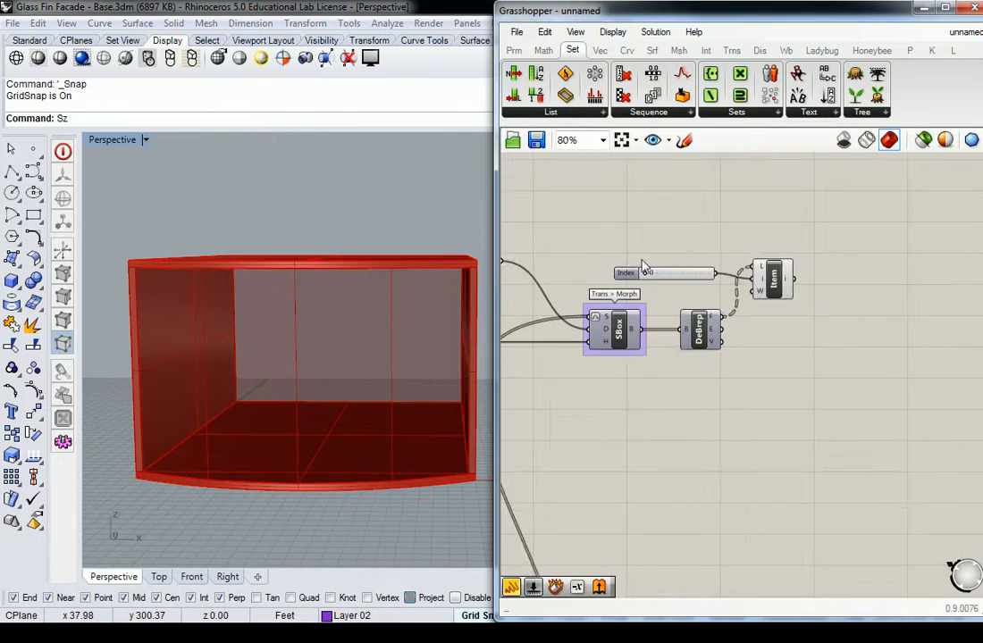
# Highlight the List Item component and examine its extracted box faces along the curved facade
pyautogui.moveTo(574, 259); pyautogui.dragTo(874, 308, button='right')
pyautogui.scroll(-5, 672, 241)
pyautogui.moveTo(760, 445); pyautogui.dragTo(751, 414, button='right')
pyautogui.moveTo(797, 335); pyautogui.dragTo(744, 333, button='right')
pyautogui.scroll(5, 764, 186)
pyautogui.scroll(2, 765, 352)
pyautogui.click(764, 345)
pyautogui.moveTo(386, 332); pyautogui.dragTo(316, 377, button='right')
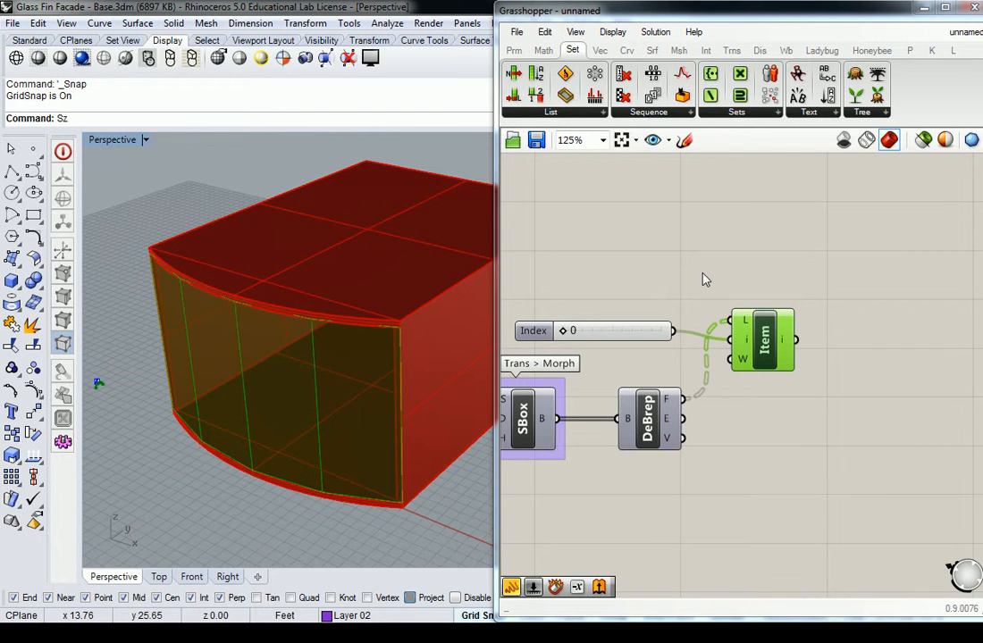
pyautogui.moveTo(356, 354); pyautogui.dragTo(279, 365, button='right')
pyautogui.scroll(5, 276, 417)
pyautogui.moveTo(276, 417); pyautogui.dragTo(316, 411, button='right')
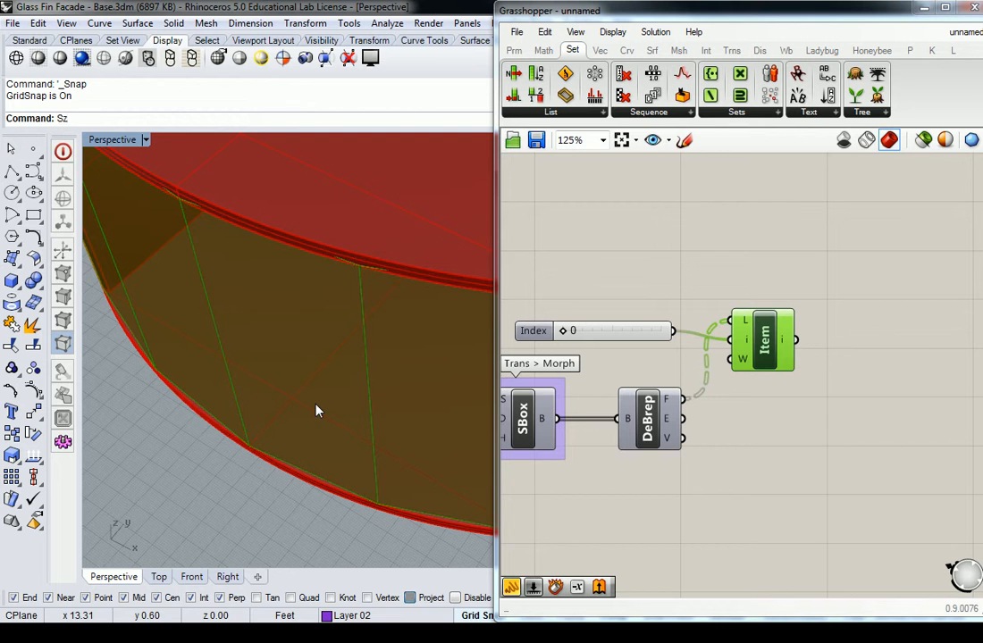
# Delete the Deconstruct Brep, List Item and index slider, and turn the Surface Box preview back on
pyautogui.scroll(-3, 741, 240)
pyautogui.moveTo(834, 241); pyautogui.dragTo(690, 386)
pyautogui.press('Delete')
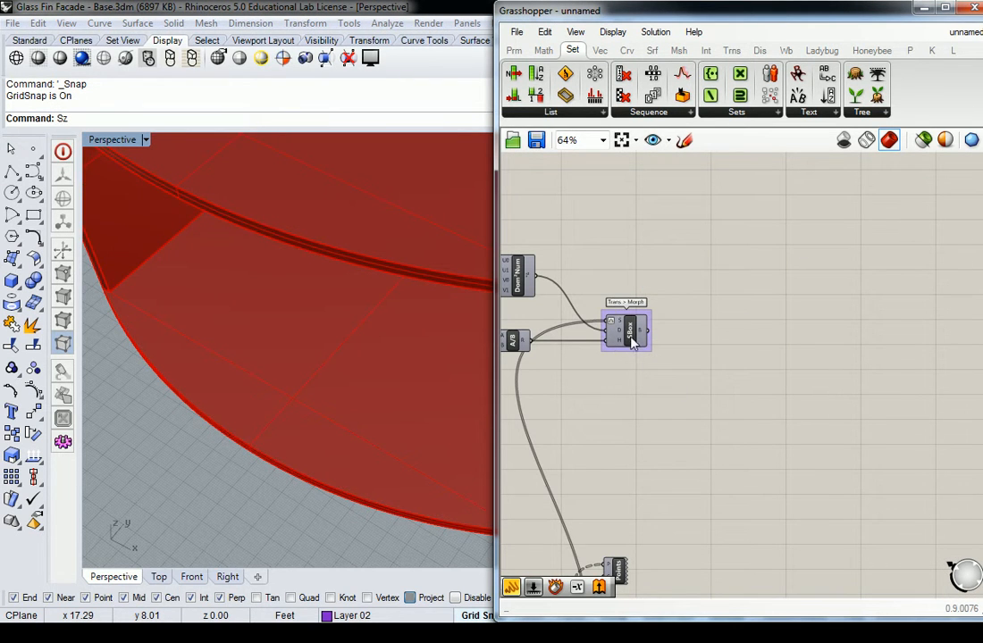
pyautogui.rightClick(631, 333)
pyautogui.click(672, 366)
# Examine the surface boxes around the facade and select the Surface Box component to highlight them
pyautogui.scroll(-5, 268, 333)
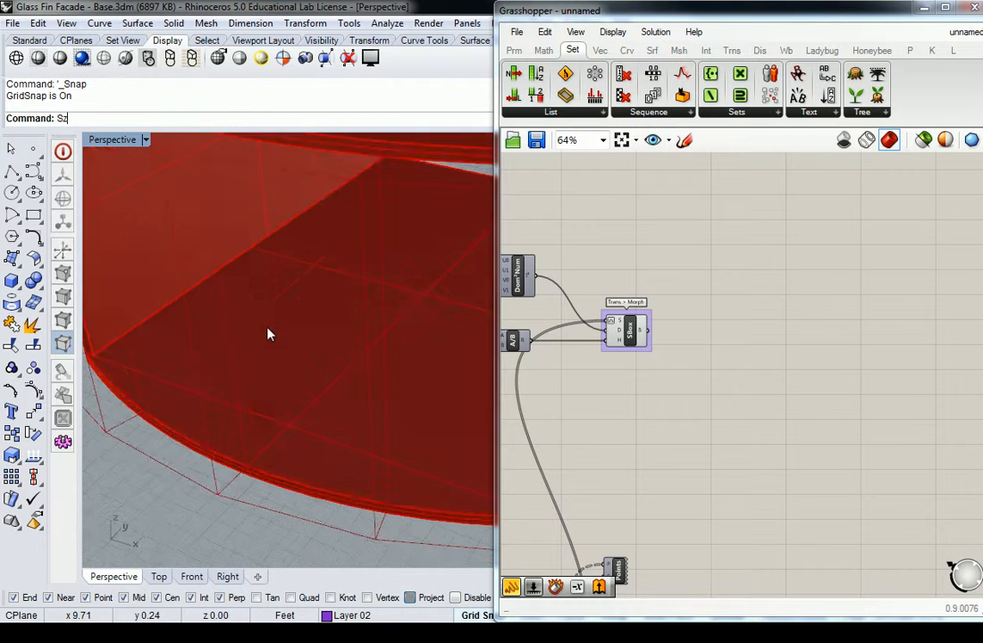
pyautogui.moveTo(277, 331); pyautogui.dragTo(303, 309, button='right')
pyautogui.scroll(5, 256, 314)
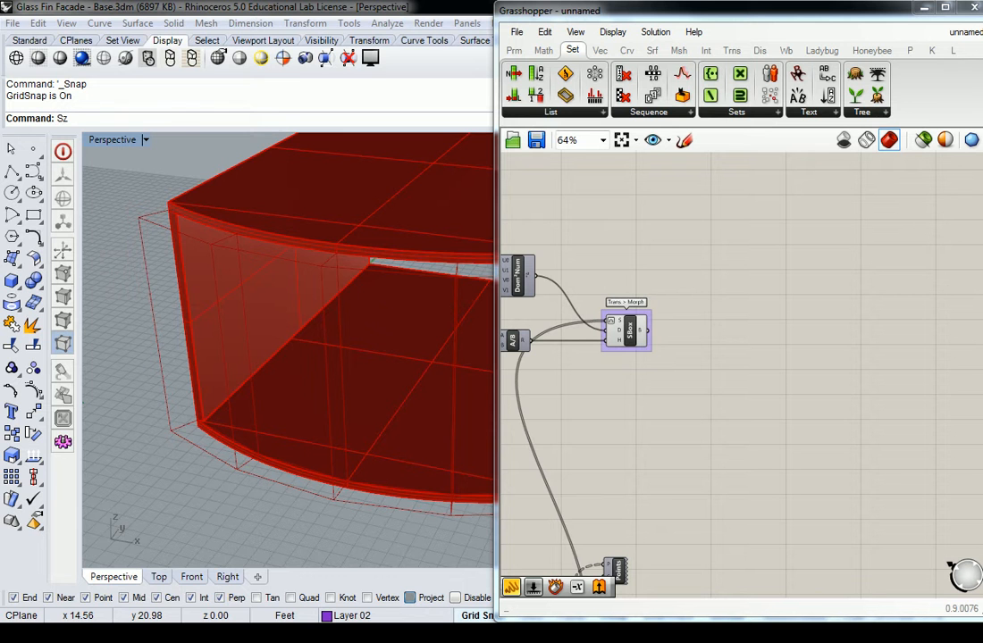
pyautogui.moveTo(478, 422); pyautogui.dragTo(403, 359, button='right')
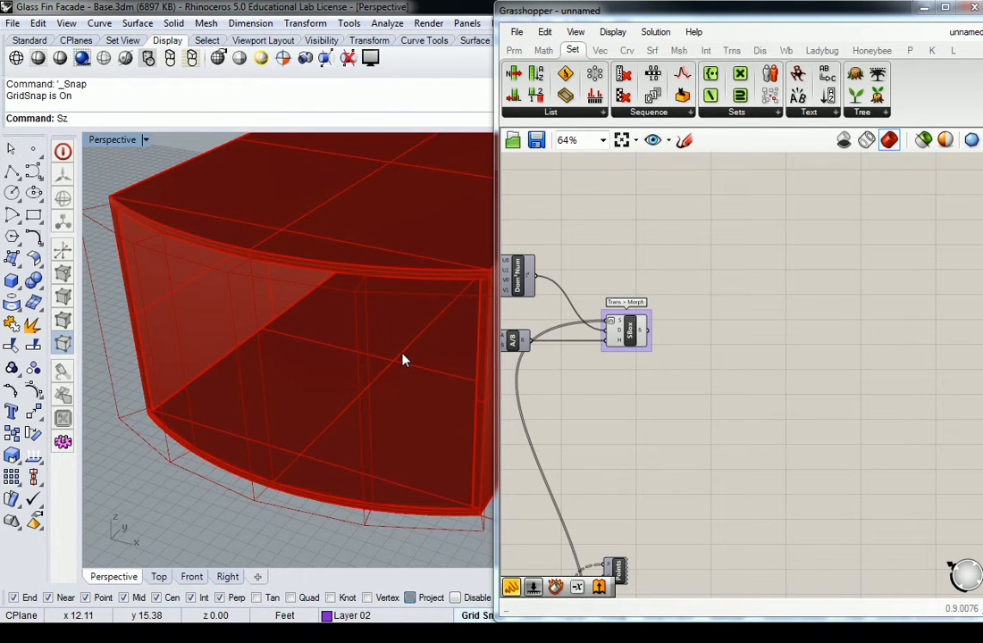
pyautogui.moveTo(574, 385); pyautogui.dragTo(778, 396, button='right')
pyautogui.moveTo(880, 298); pyautogui.dragTo(804, 408)
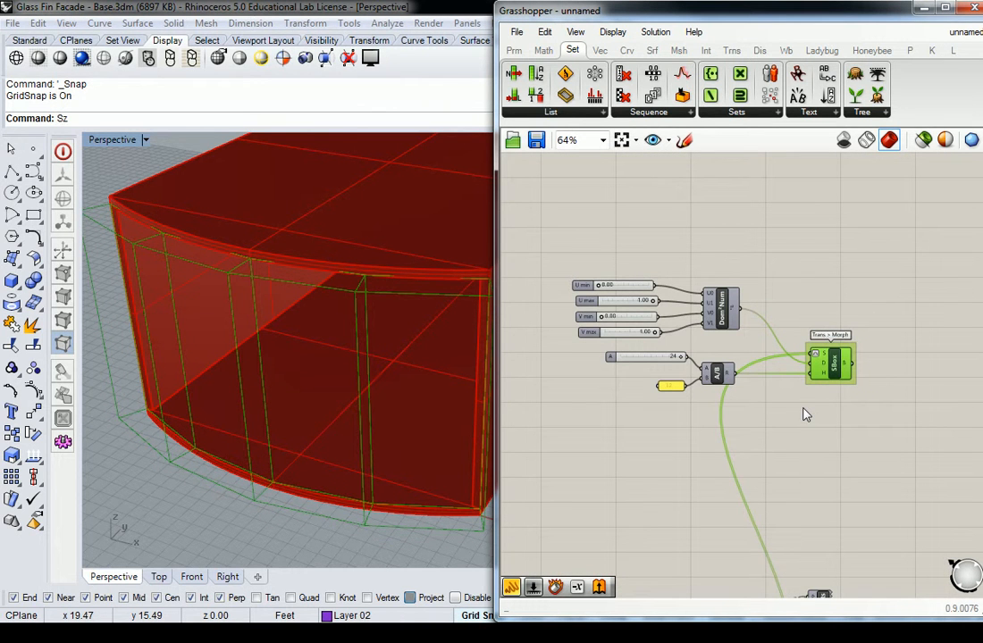